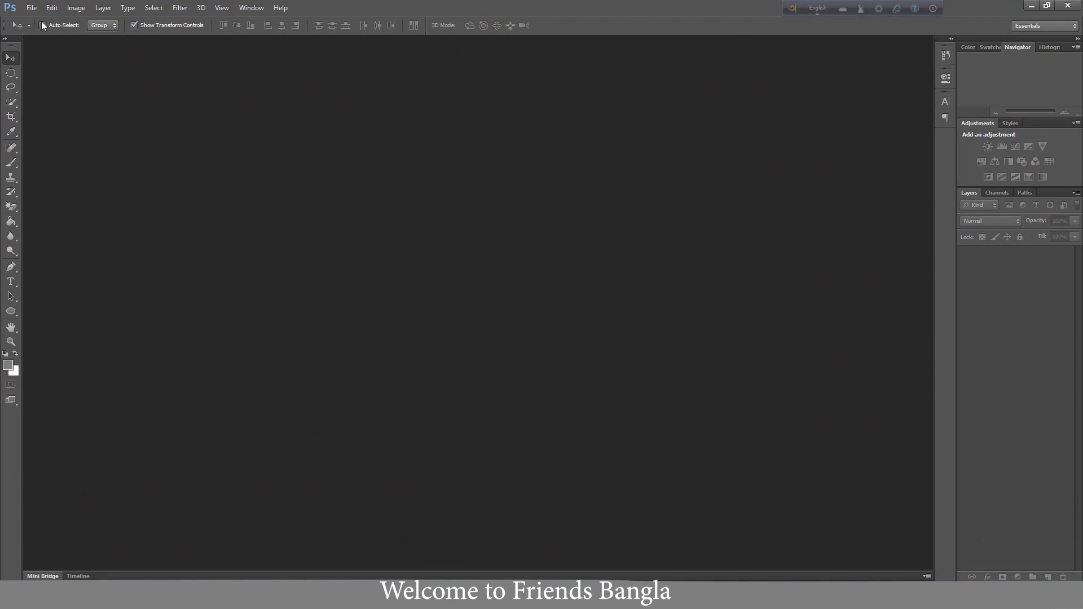
- Start a new document and set its width and height to 10 inches each
left_click(32, 7)
left_click(51, 22)
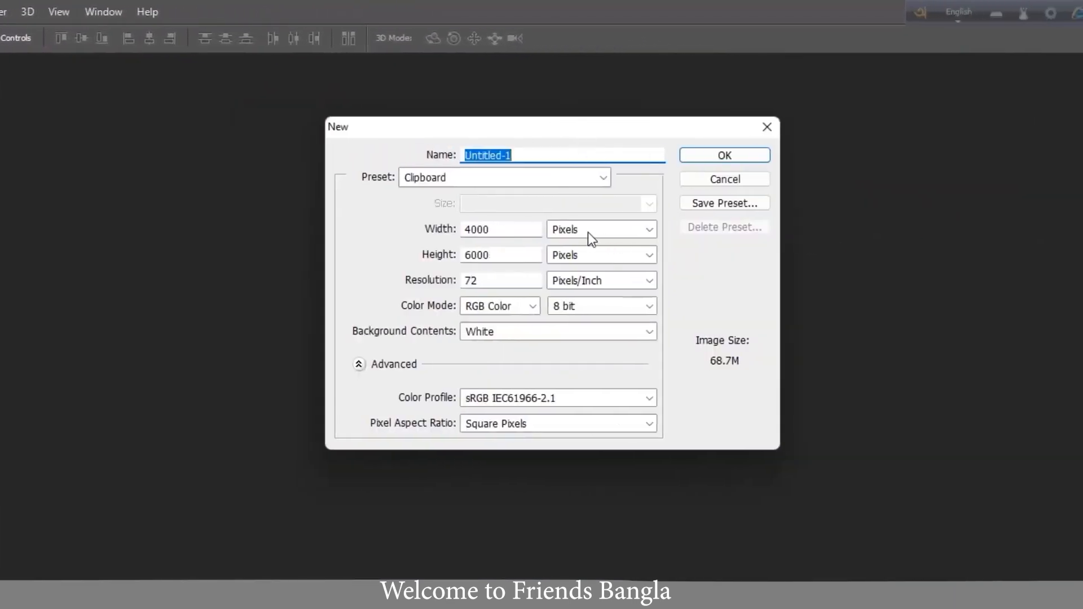
left_click(587, 229)
left_click(571, 259)
left_click(577, 257)
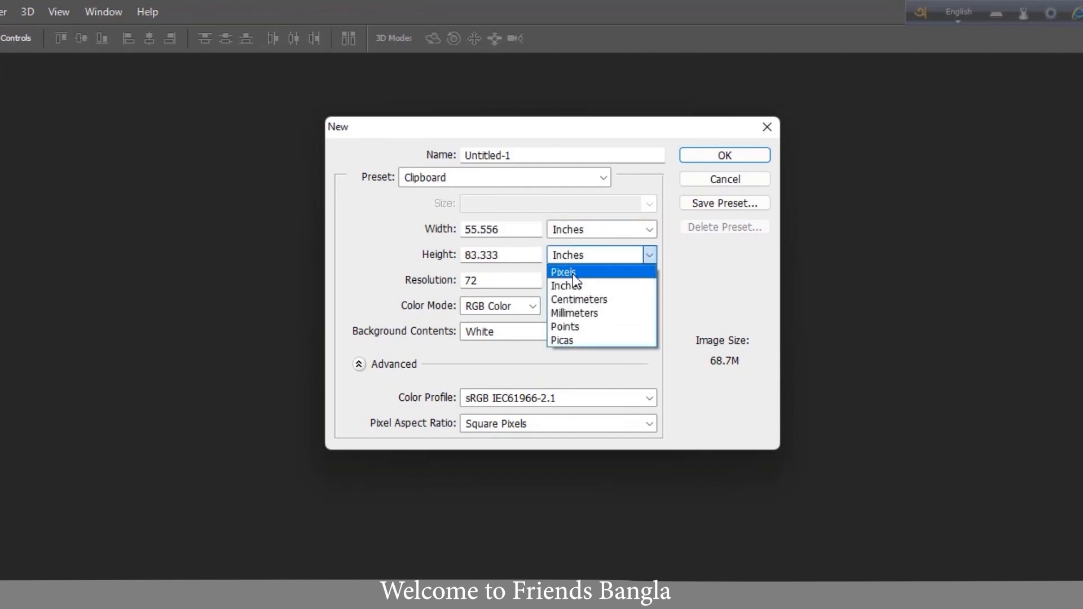
left_click(571, 284)
left_click_drag(508, 231, 288, 222)
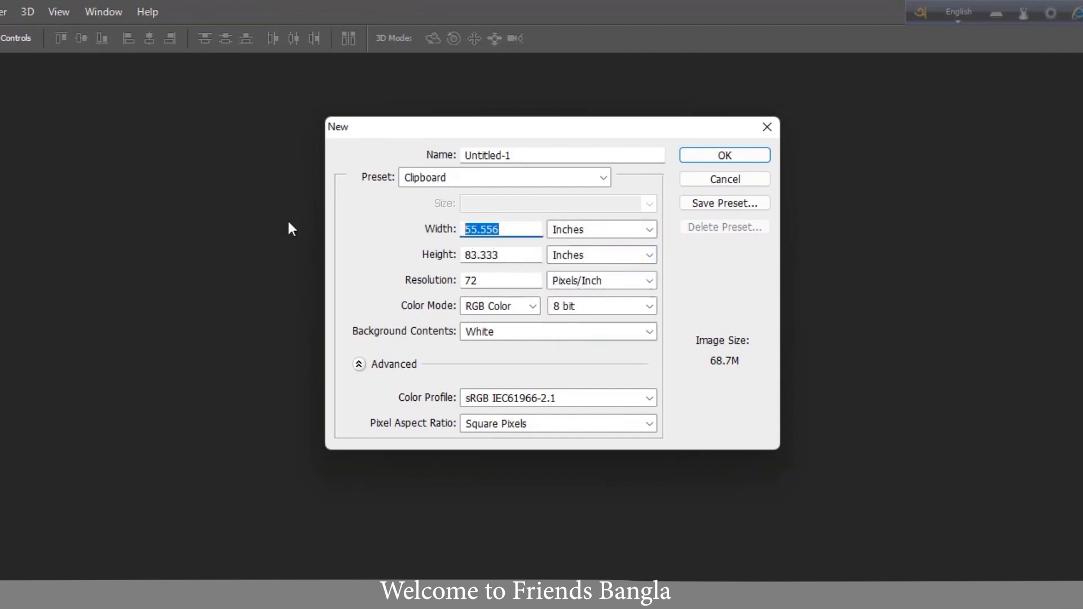
type("10")
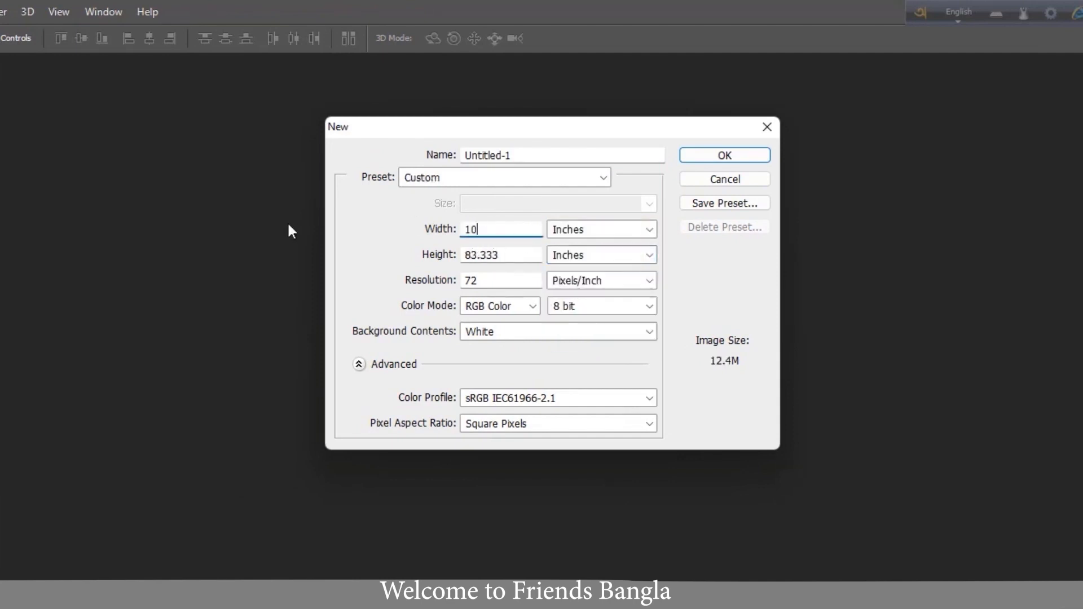
left_click_drag(511, 255, 359, 252)
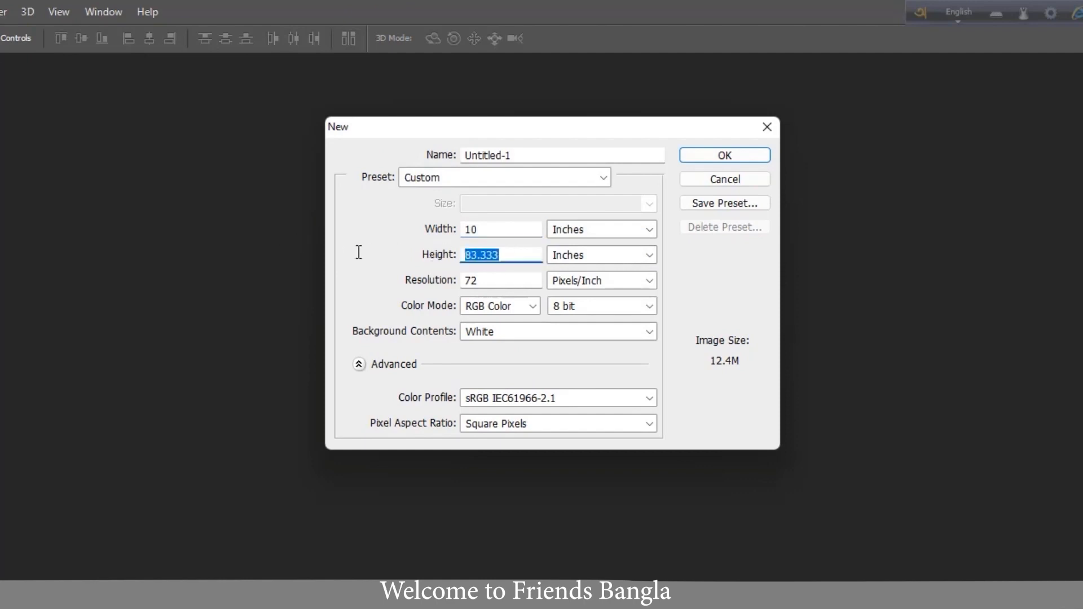
type("10")
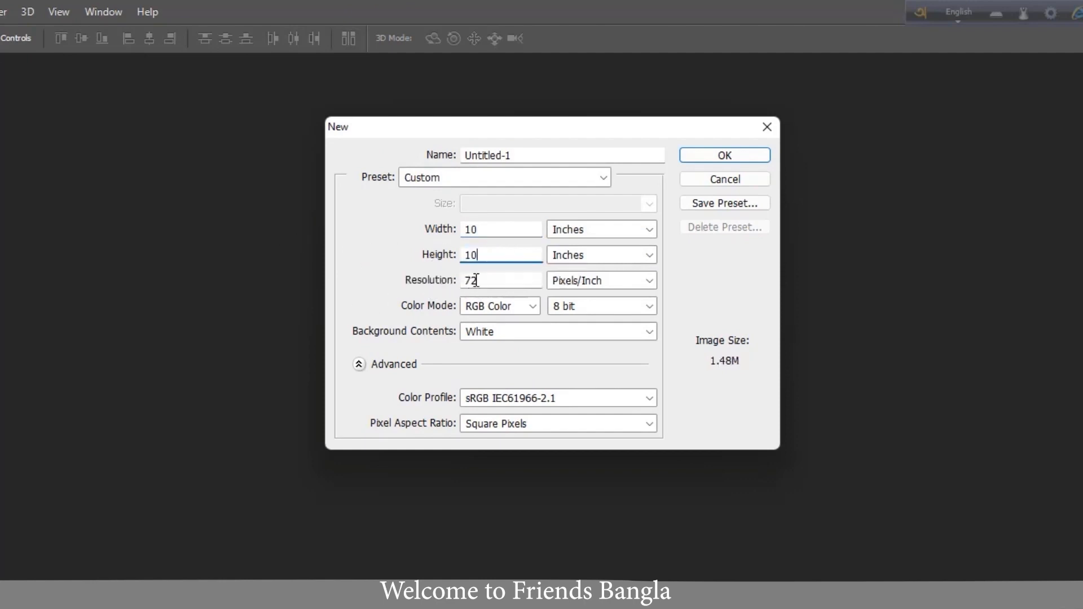
- Set the resolution to 300 pixels/inch, keep white background contents, and create the document
double_click(475, 280)
type("30")
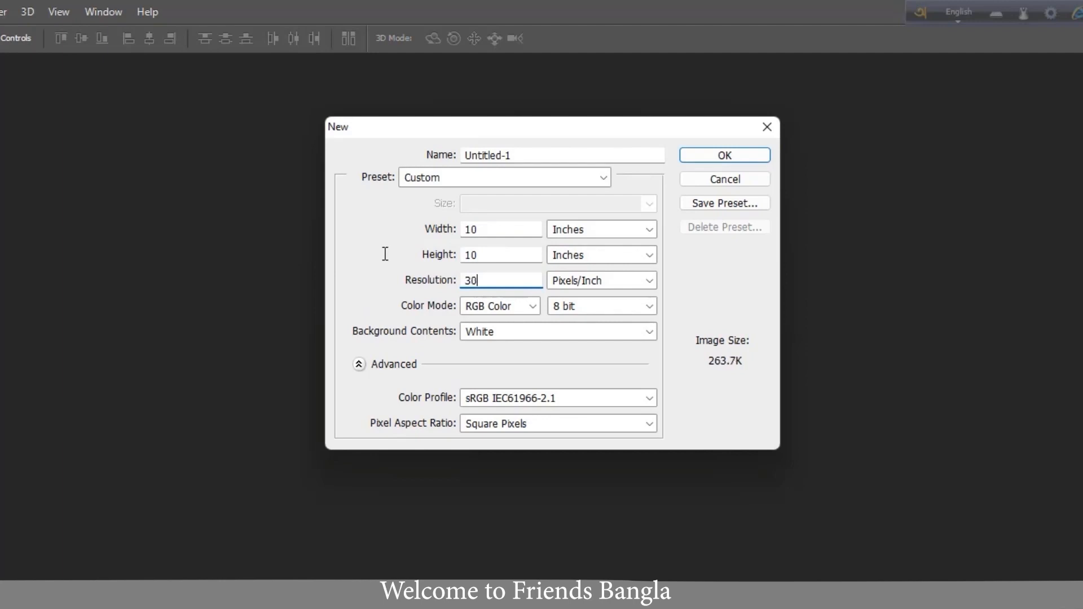
type("0")
left_click(550, 334)
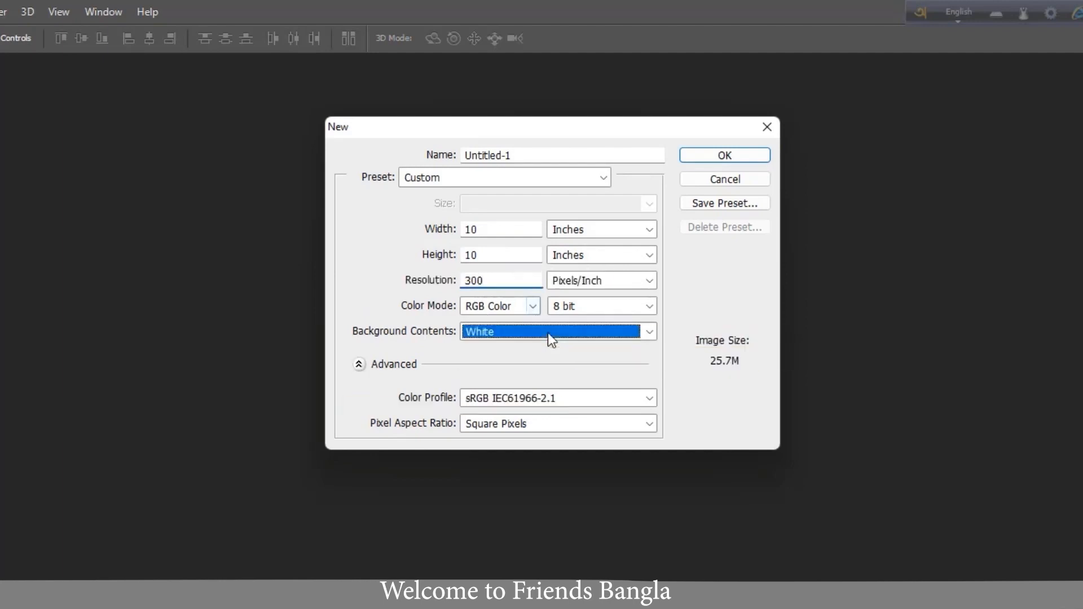
left_click(538, 349)
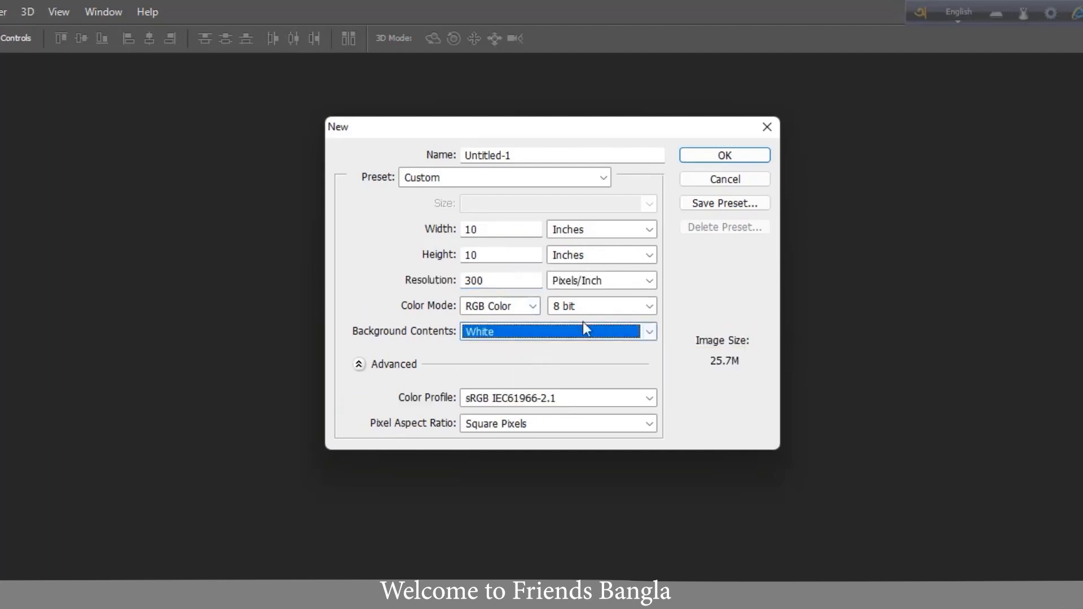
left_click(725, 155)
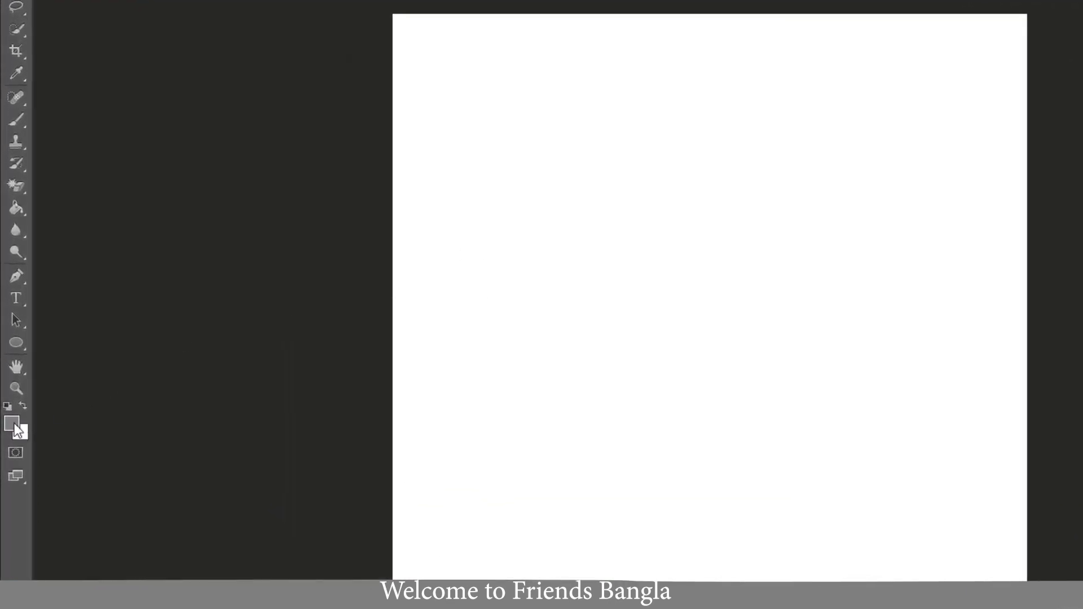
- Try to fill the canvas with the grey foreground colour #807d7d using the Paint Bucket
left_click(14, 424)
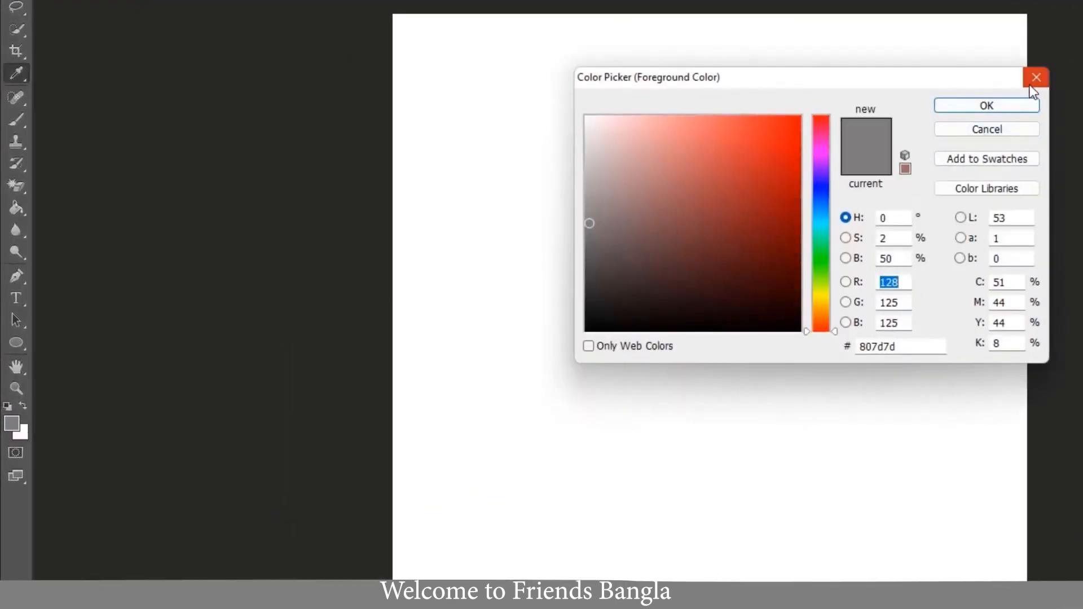
left_click(1011, 105)
left_click(18, 210)
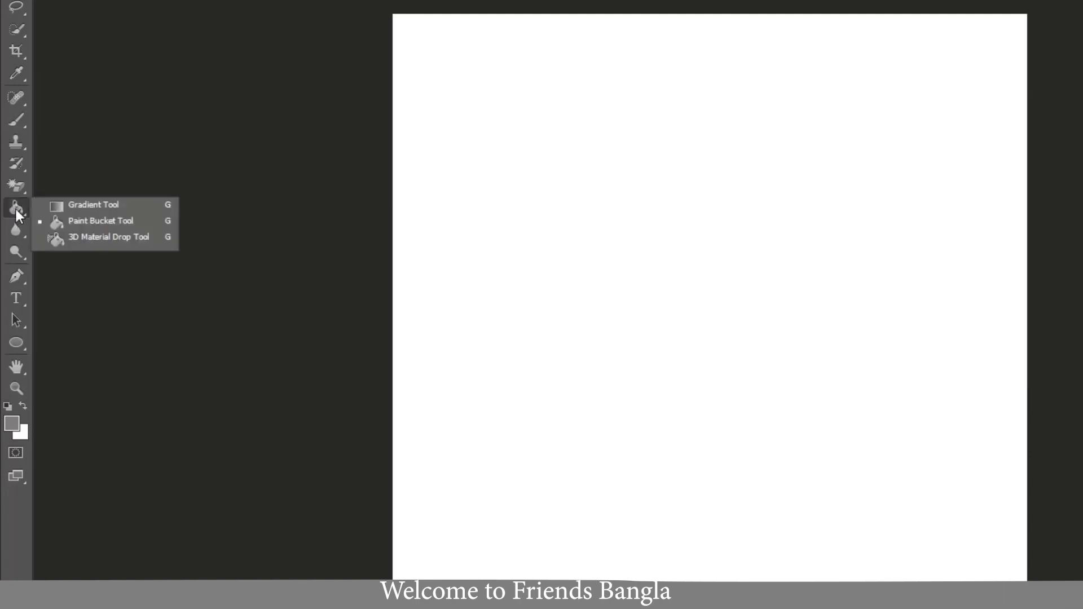
left_click(129, 222)
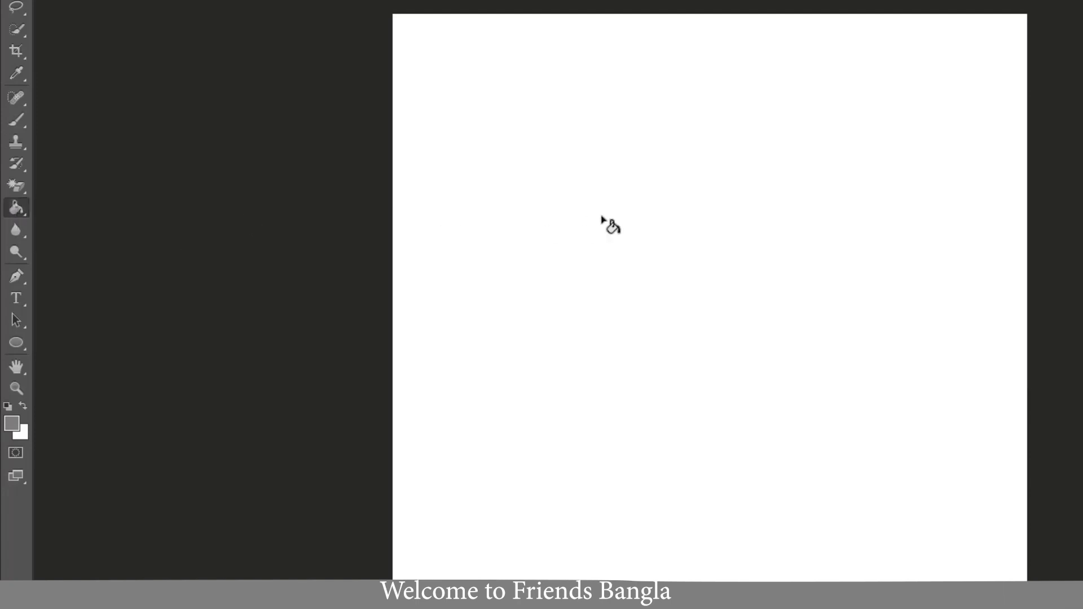
left_click(614, 247)
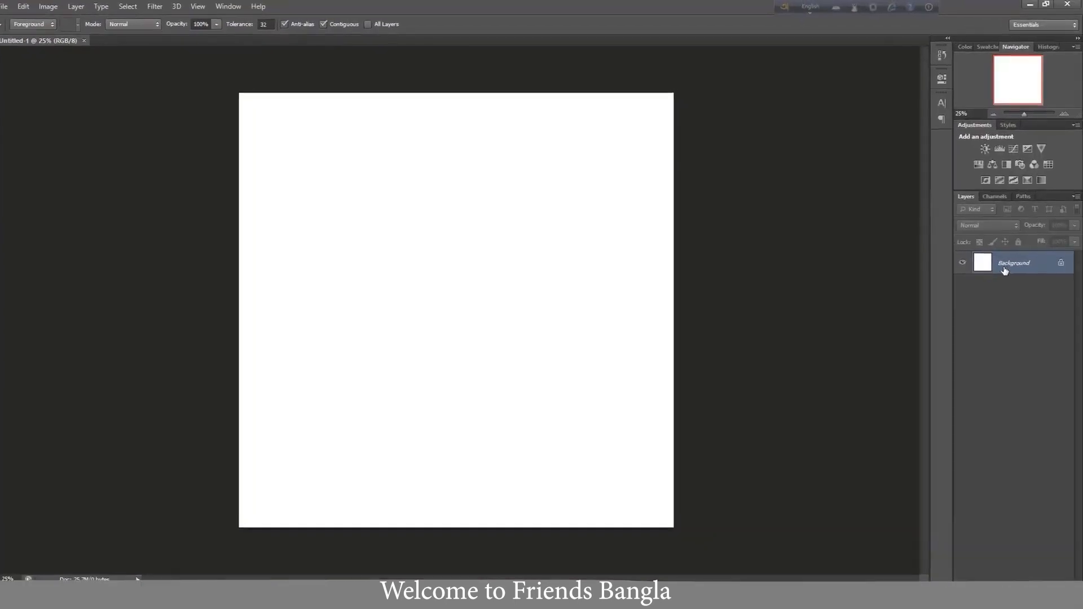
- Convert the Background into a regular layer and apply a Color Overlay in grey #a19e9e
double_click(1004, 271)
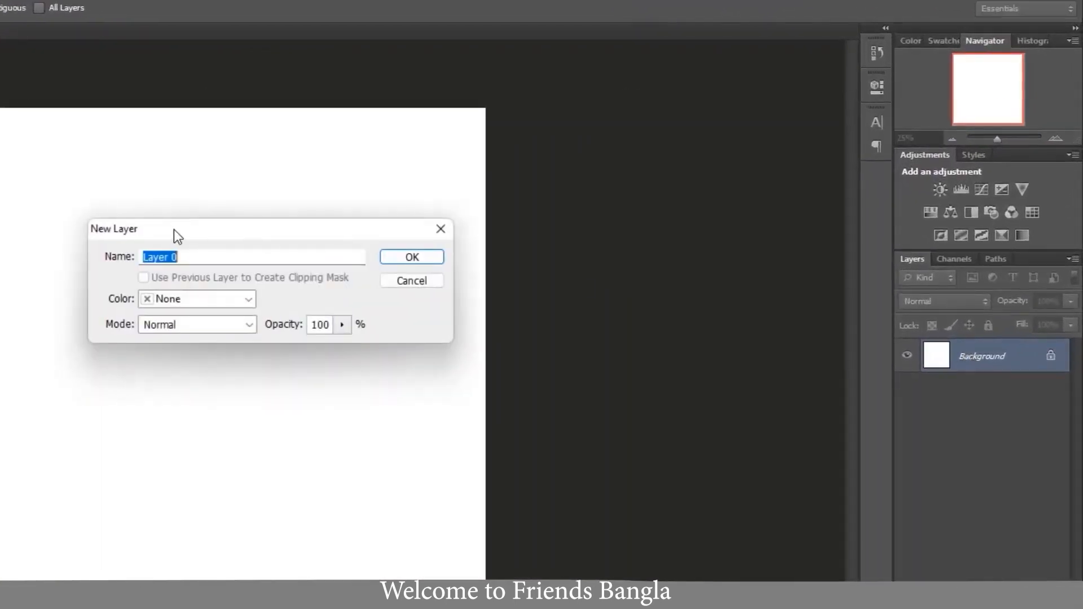
left_click(408, 259)
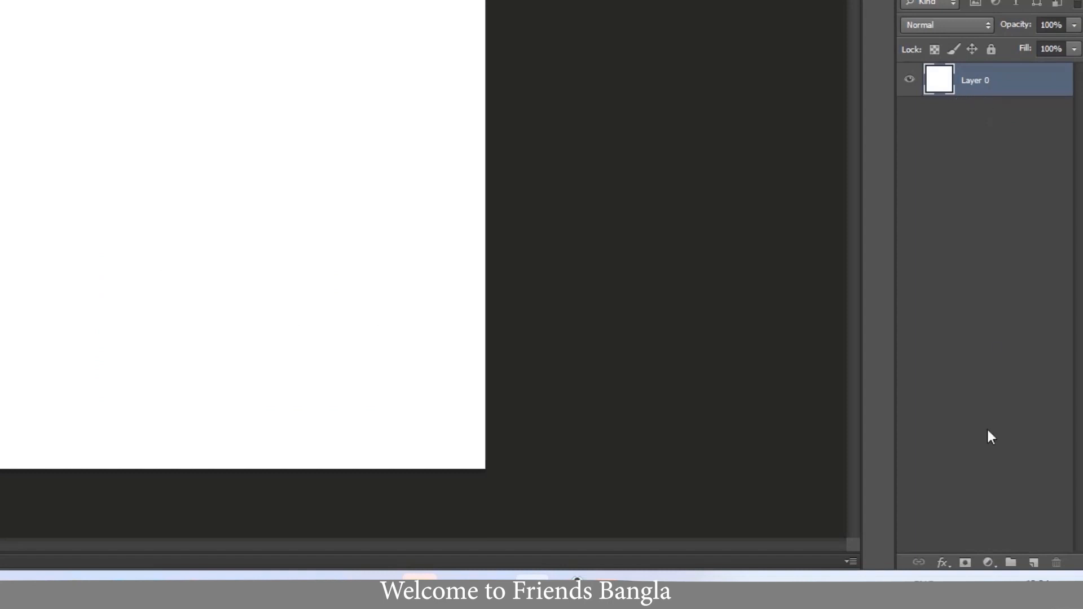
left_click(947, 562)
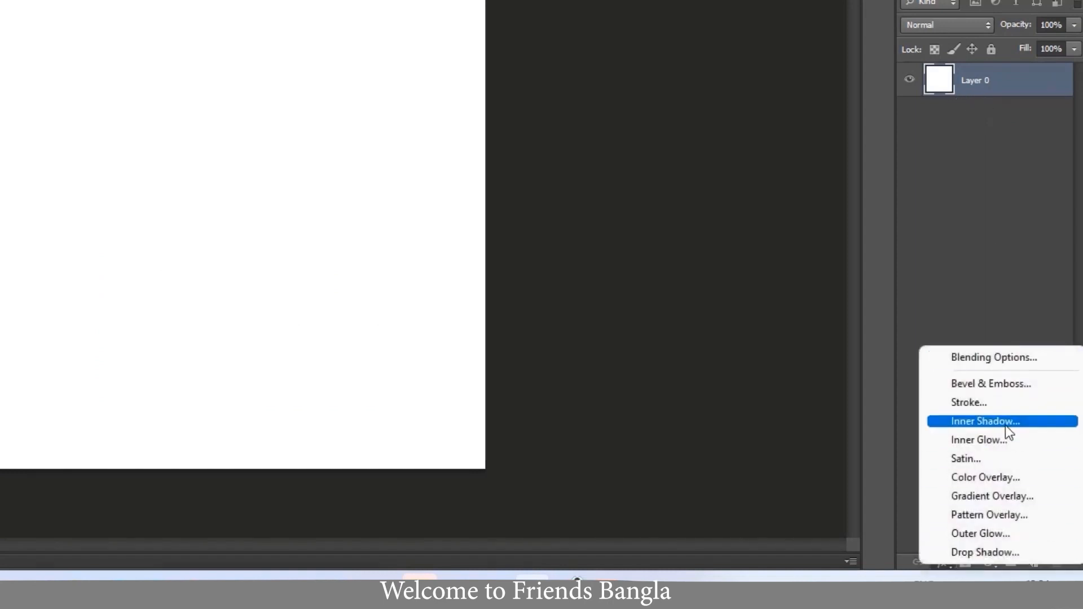
left_click(1000, 480)
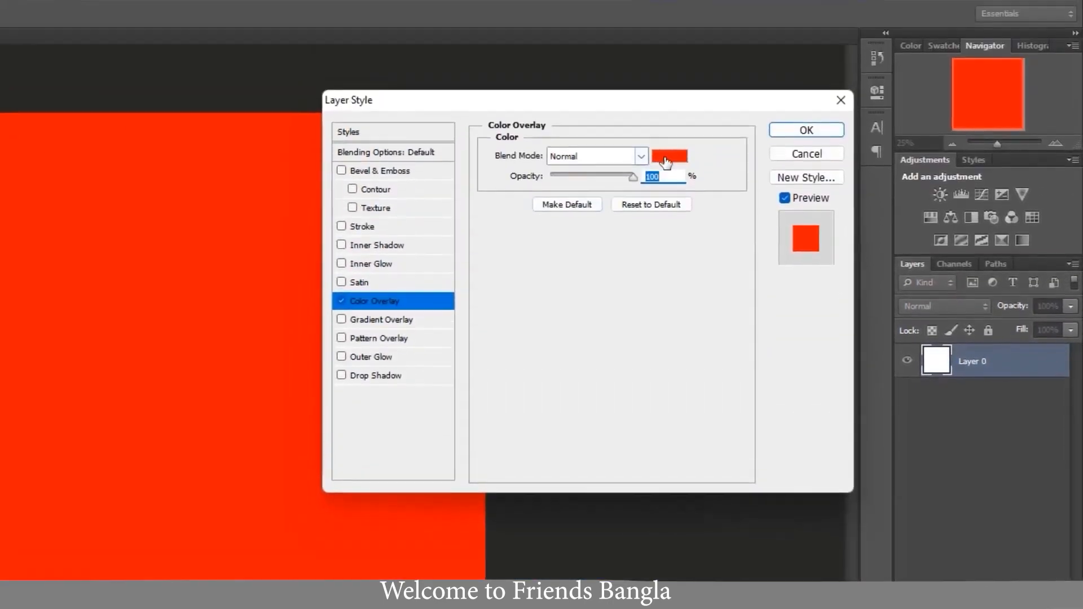
left_click(668, 159)
left_click_drag(45, 291, 37, 290)
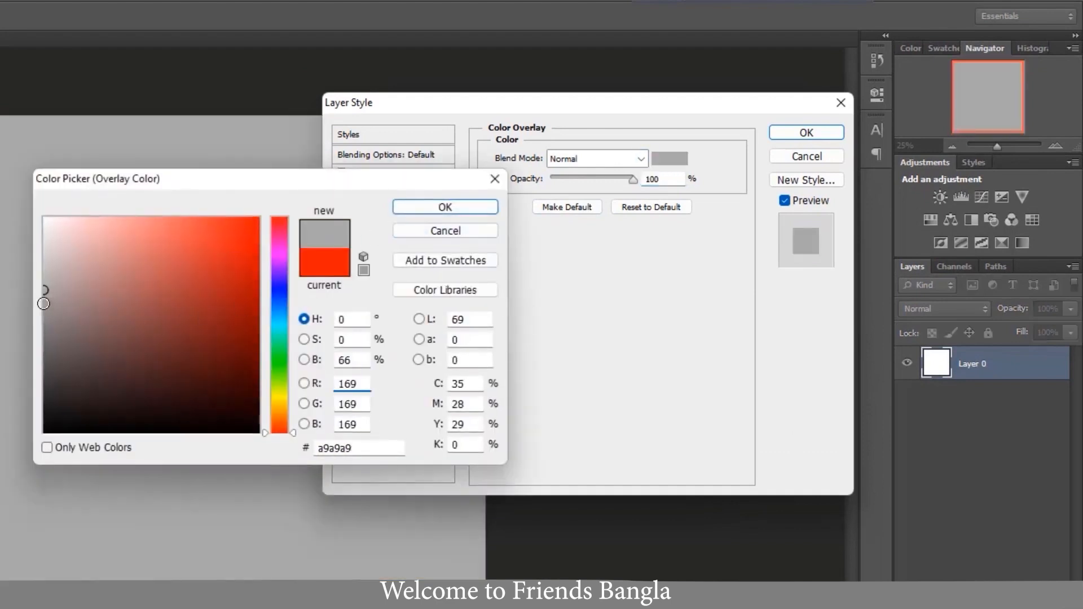
left_click(47, 296)
left_click(439, 207)
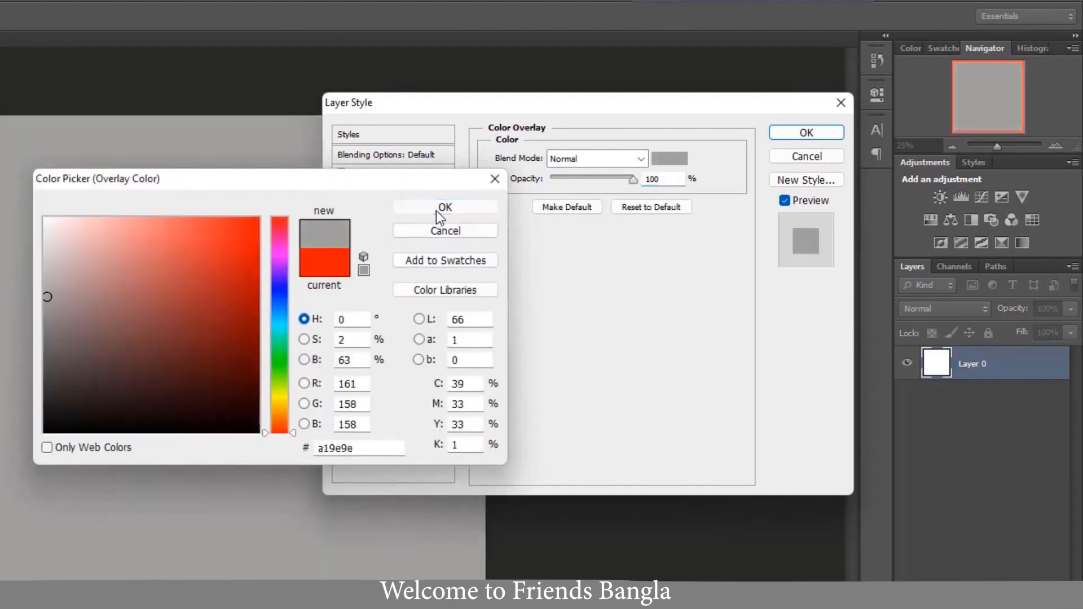
left_click(827, 133)
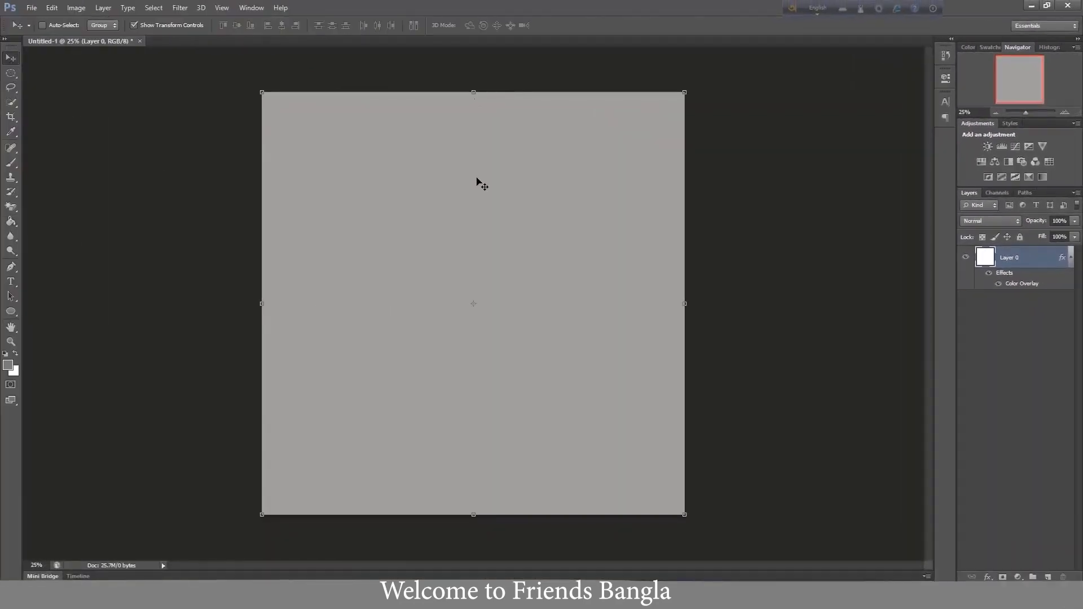
- Add a vertical guide through the centre of the canvas
left_click(222, 7)
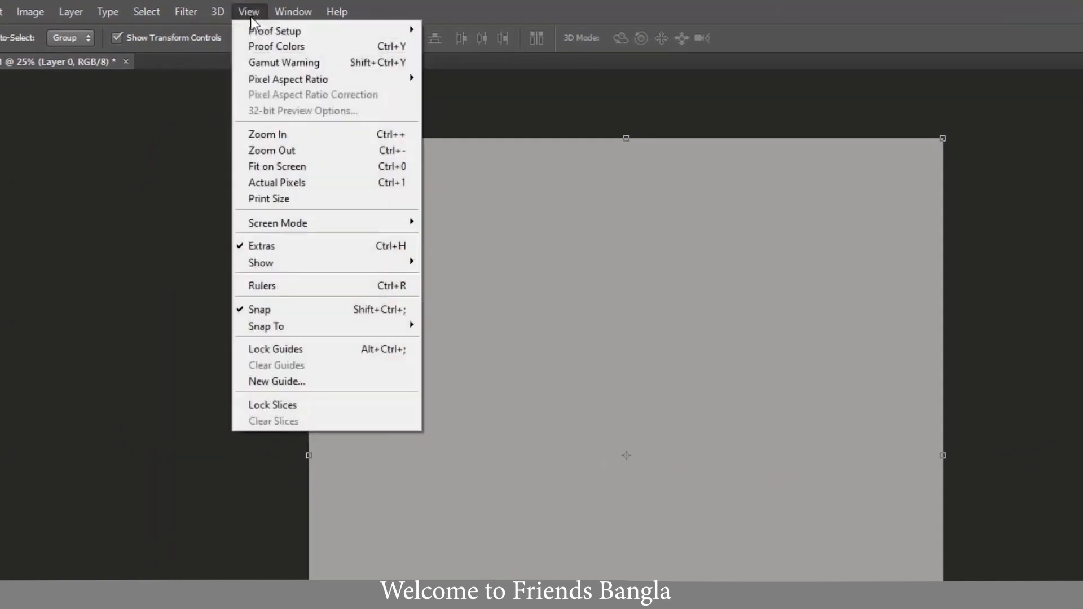
left_click(278, 381)
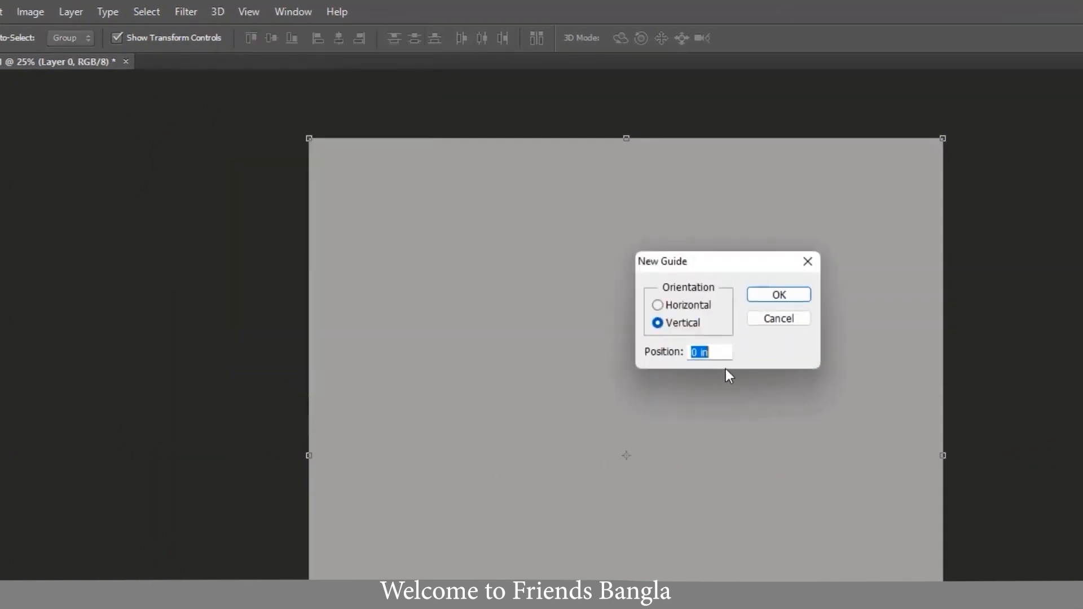
type("50")
left_click(785, 295)
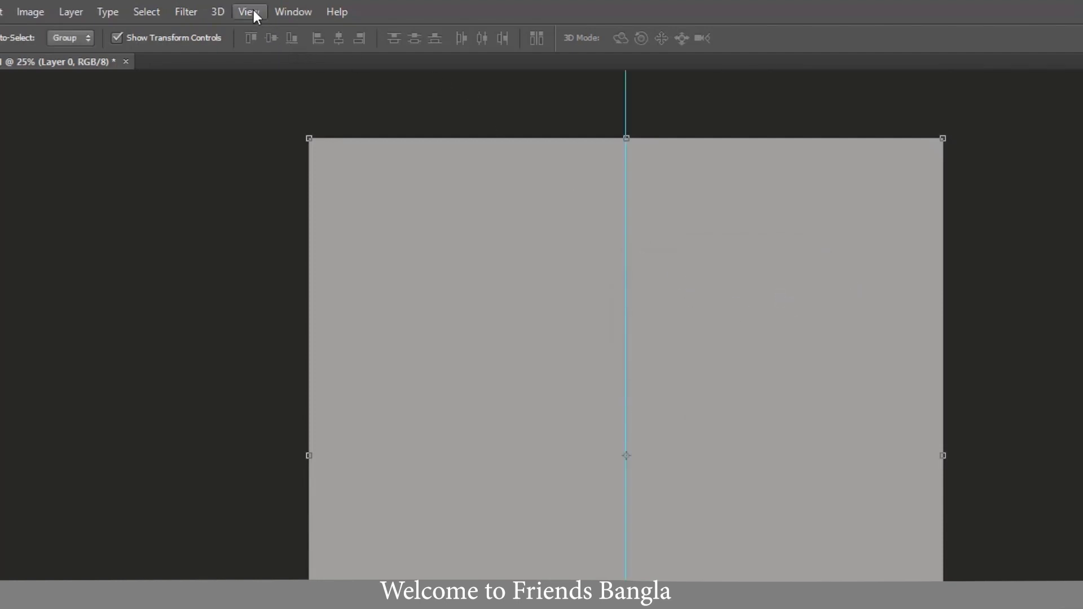
- Add a horizontal guide at the 50% position of the canvas
left_click(253, 9)
left_click(306, 375)
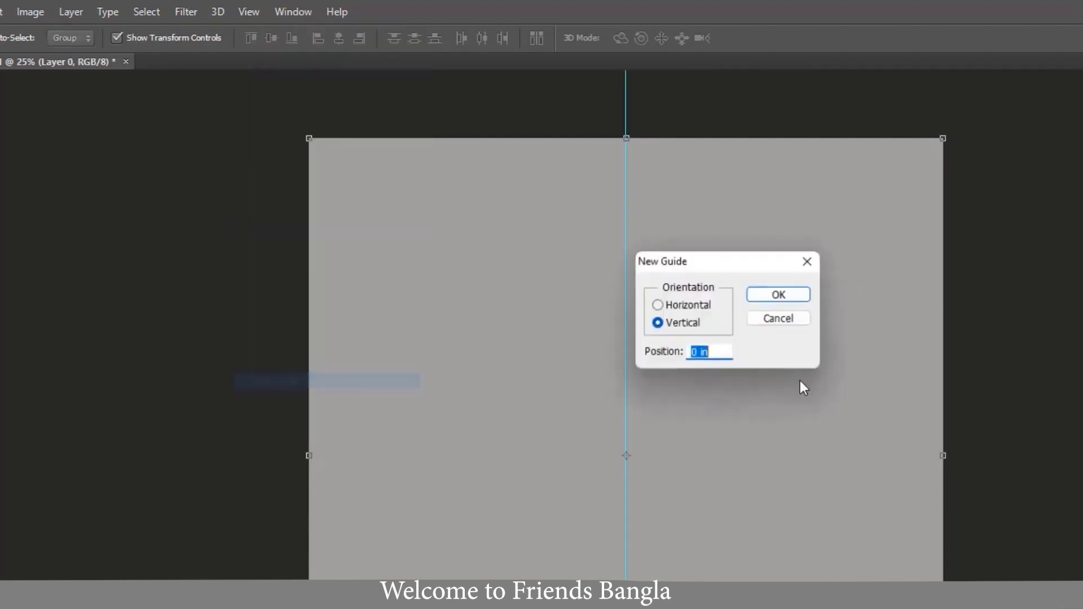
left_click(658, 306)
left_click_drag(715, 353, 533, 342)
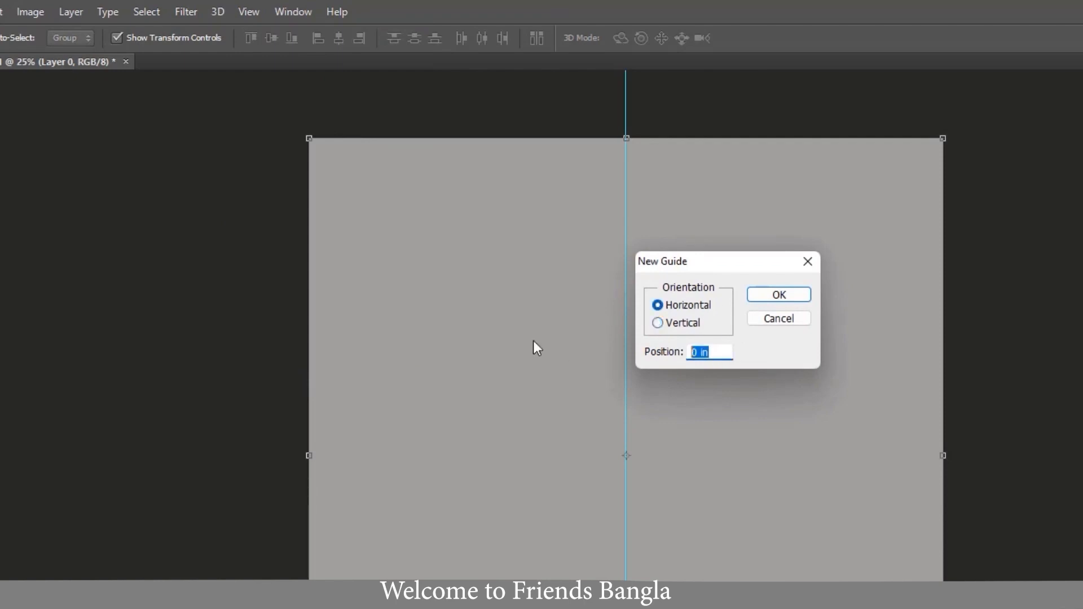
type("50%")
left_click(778, 294)
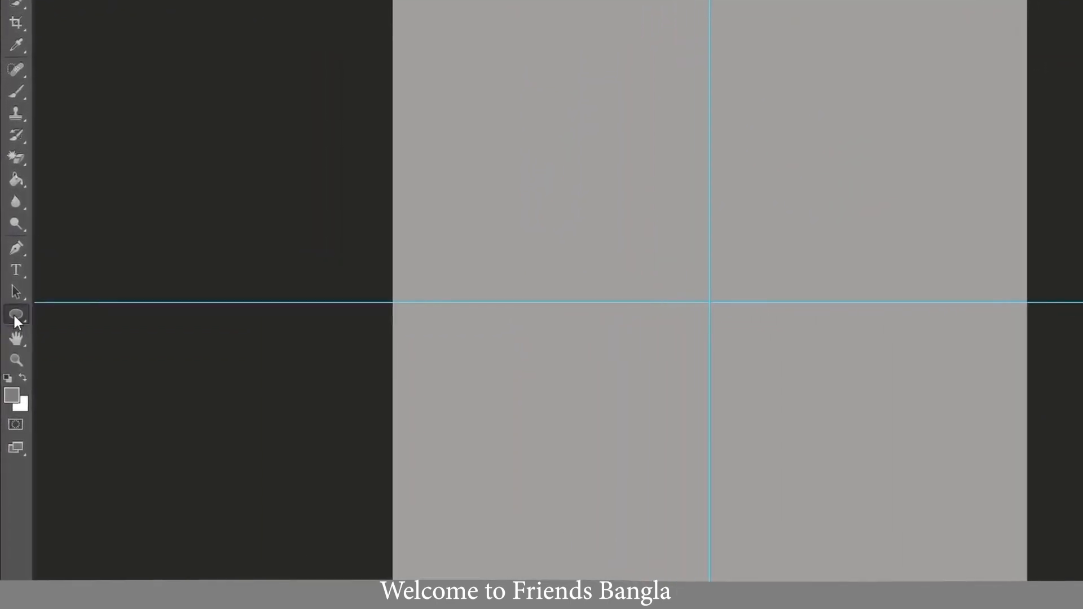
- Set up the Ellipse tool with a red fill and a white 3 pt stroke
right_click(15, 317)
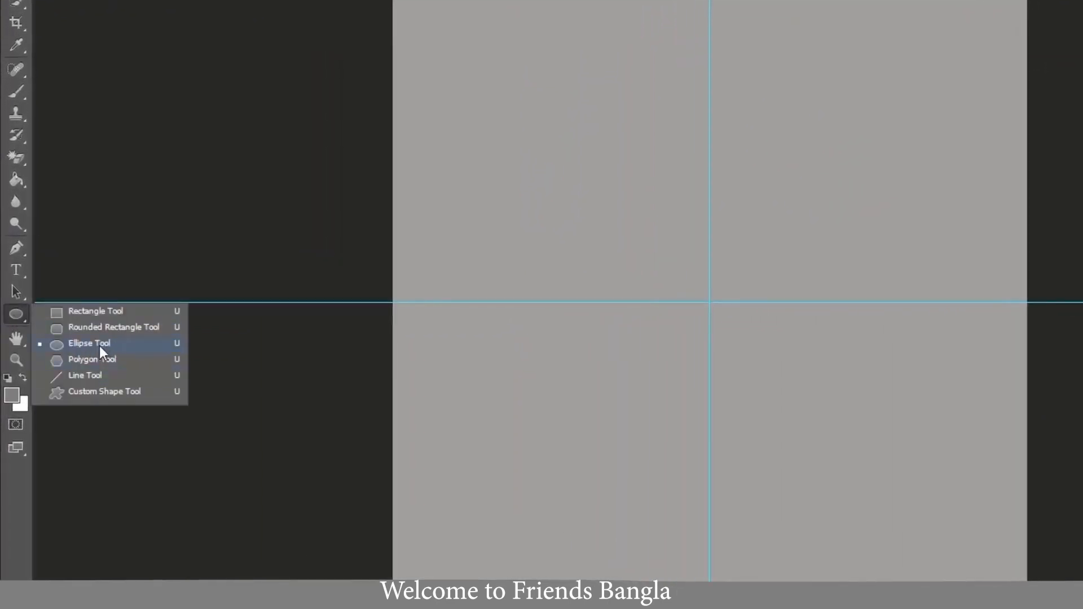
left_click(152, 26)
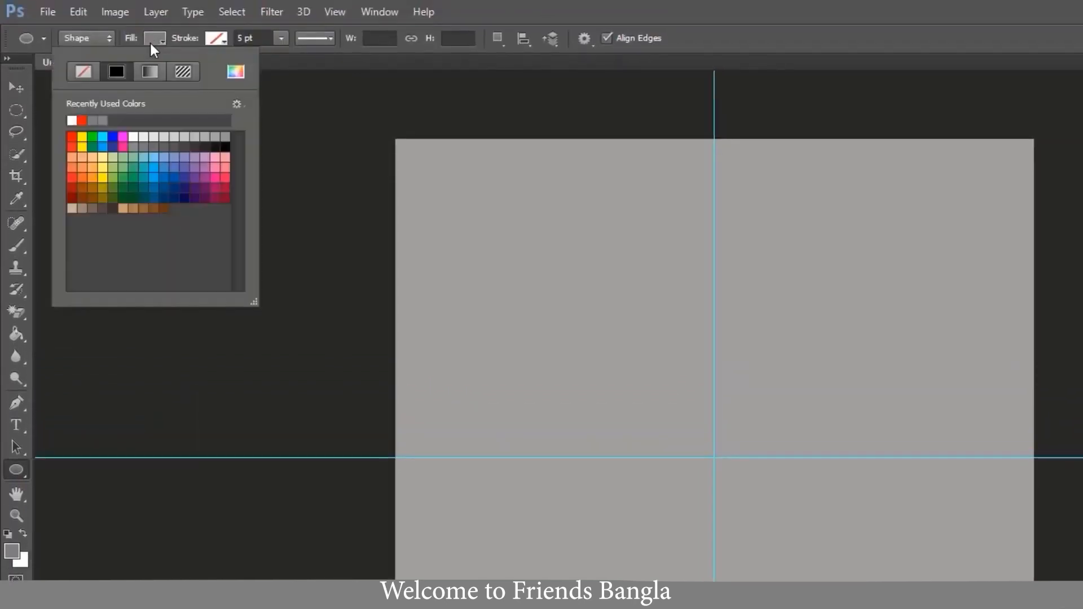
left_click(72, 137)
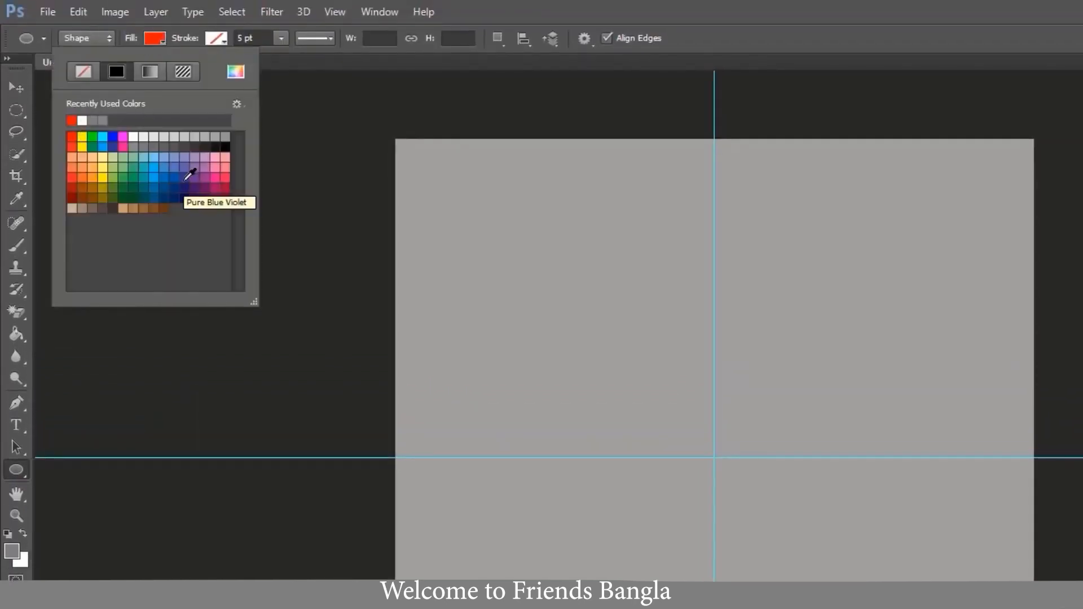
left_click(217, 38)
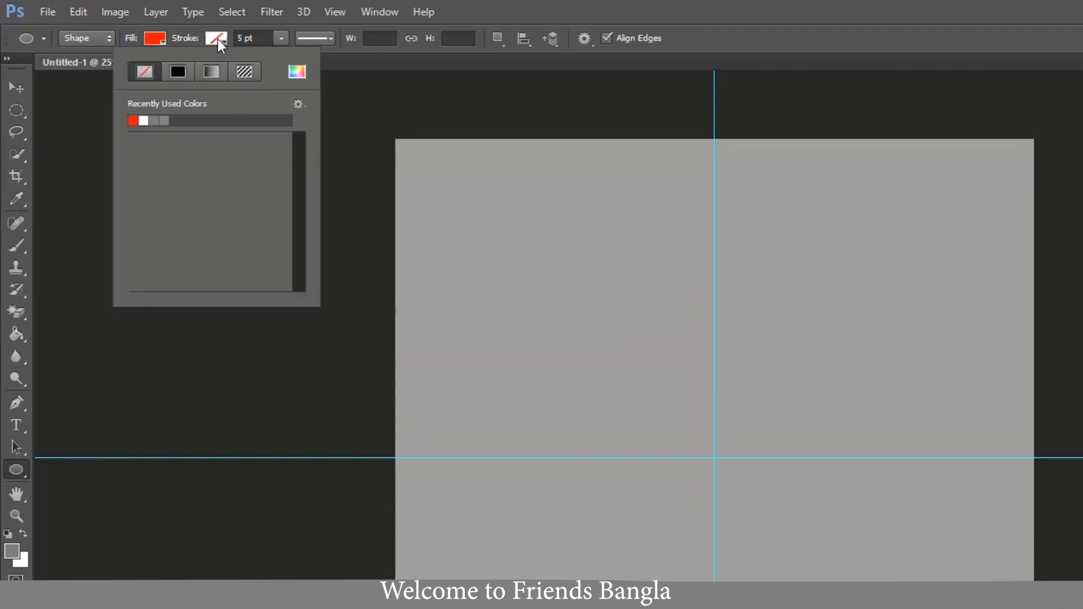
left_click(144, 120)
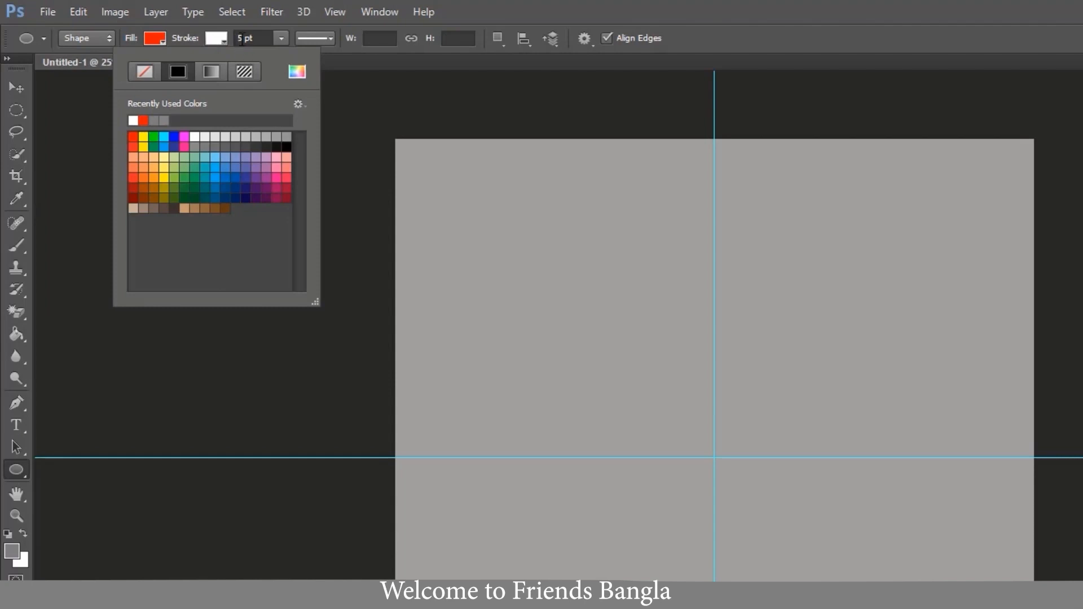
double_click(240, 39)
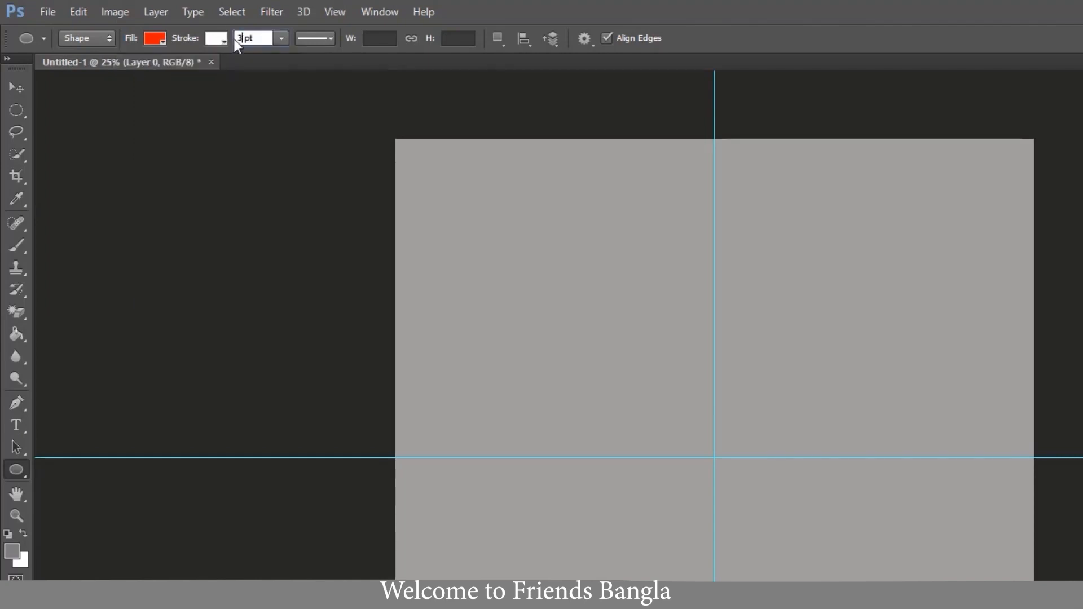
type("3")
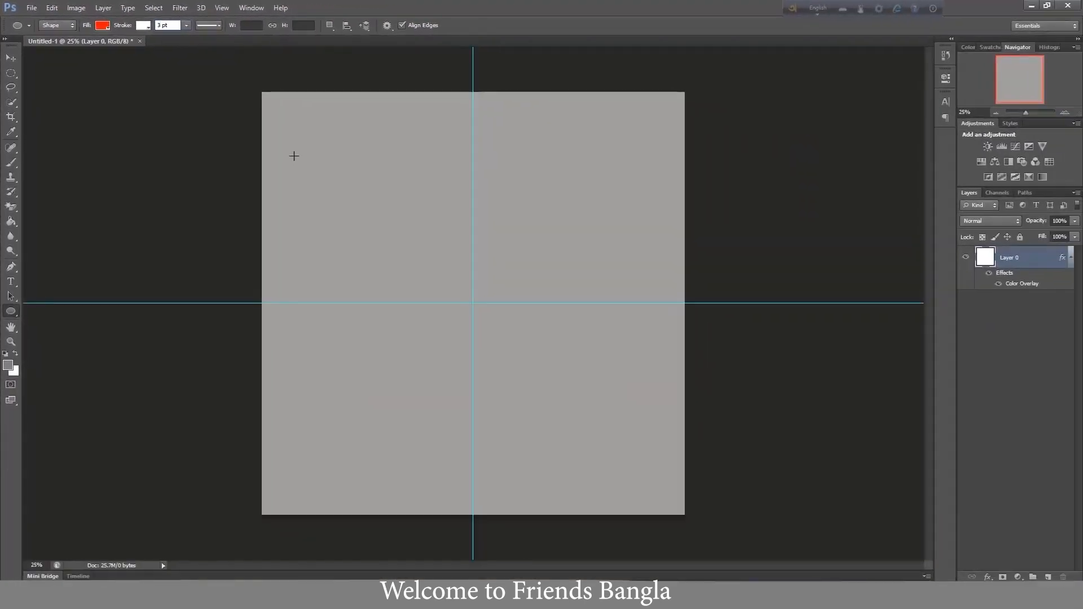
- Draw a circle about 2560 px in diameter and align it to the centre of the canvas
mouse_move(294, 156)
left_mouse_down()
mouse_move(508, 425)
mouse_move(674, 515)
mouse_move(653, 512)
left_mouse_up()
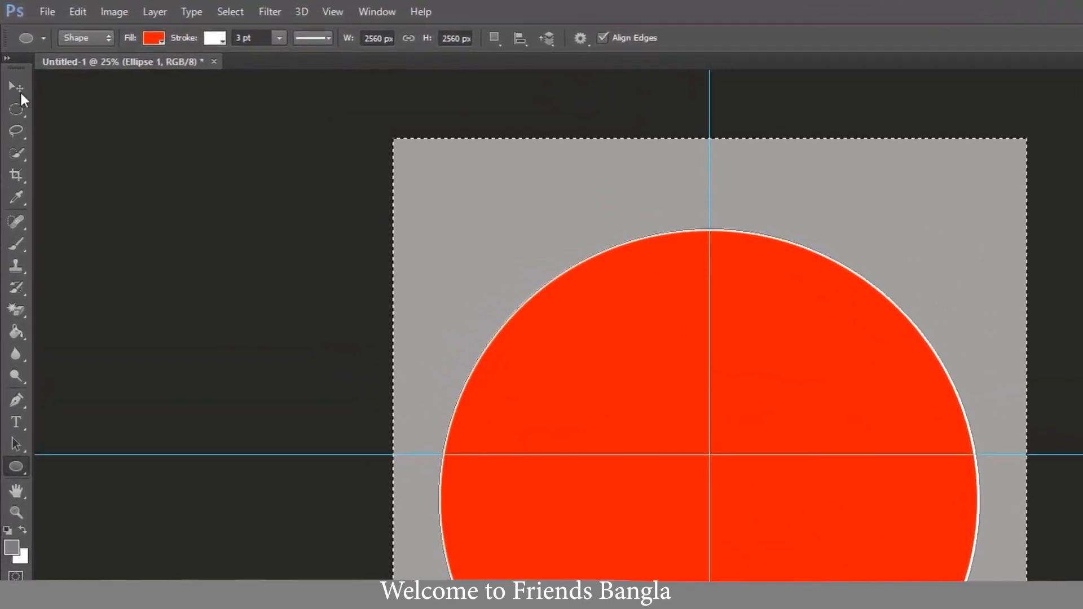
left_click(16, 86)
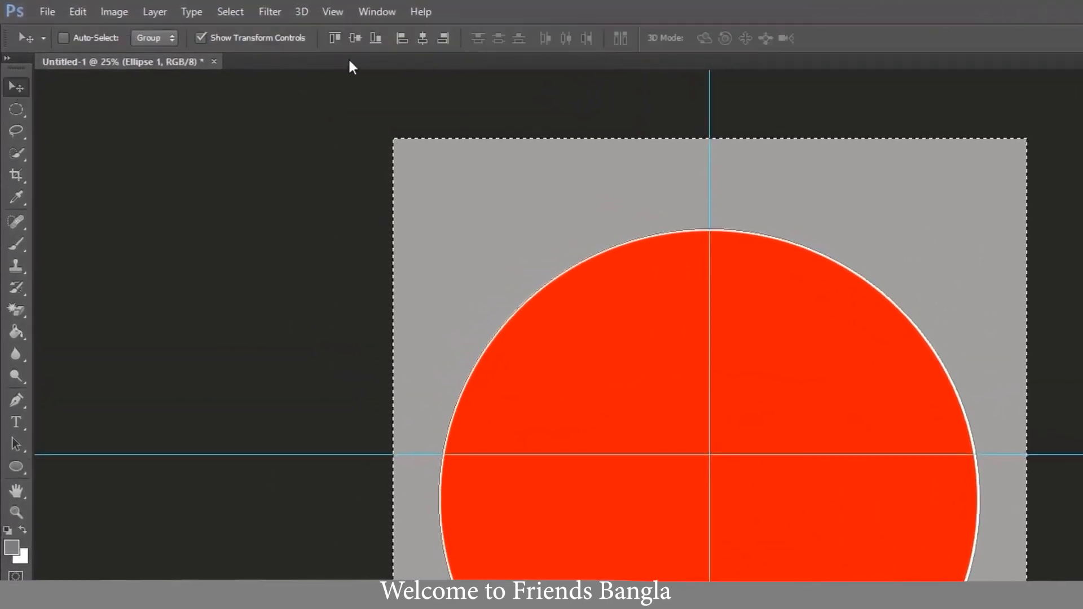
left_click(422, 38)
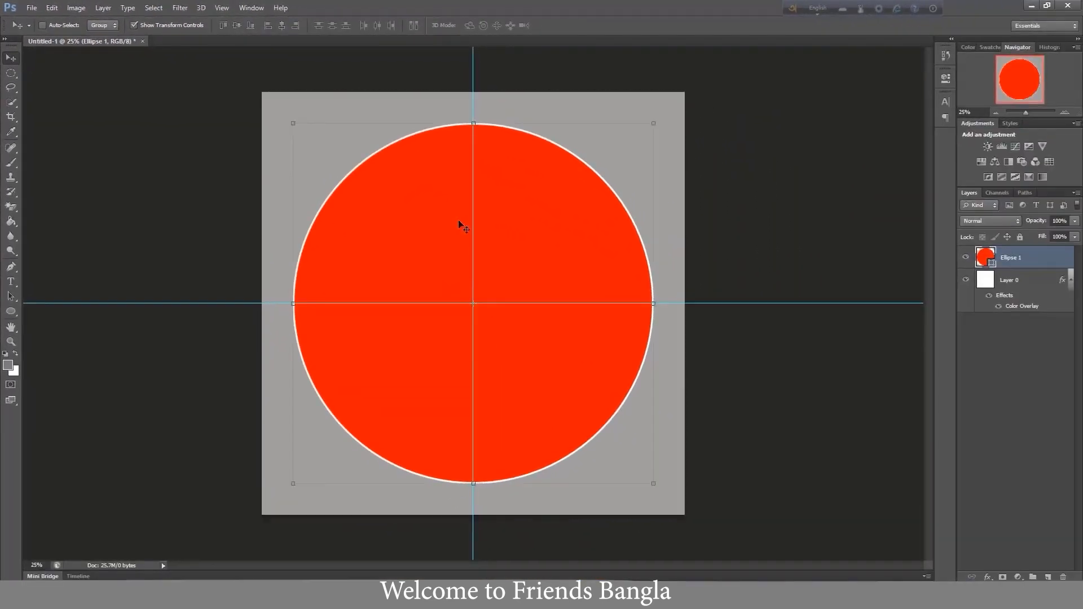
scroll(519, 302, "up", 2)
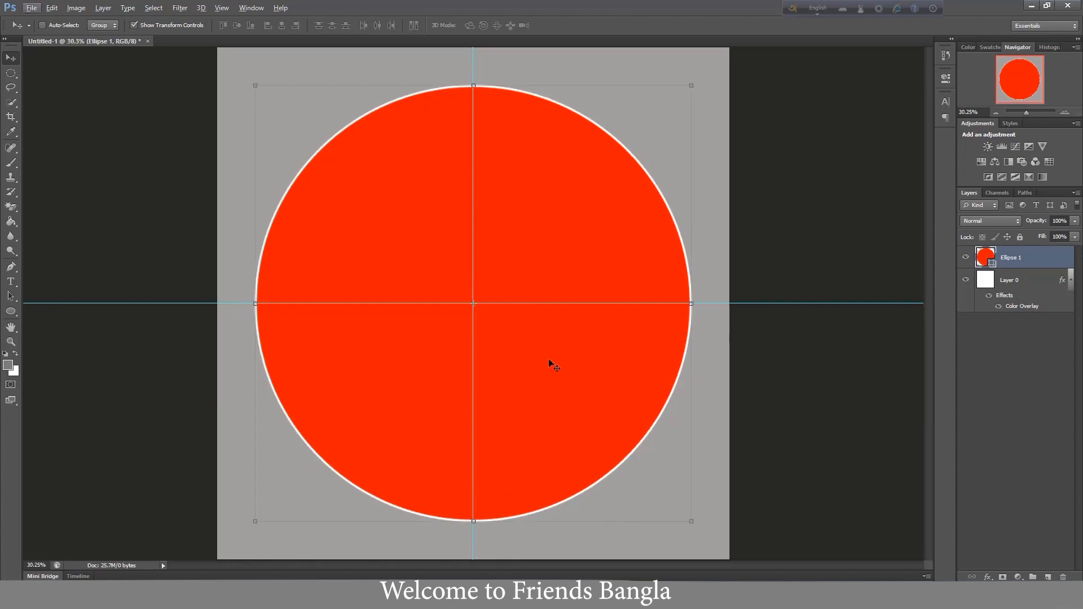
- Enlarge the red circle from its centre to about 9.4 inches in diameter
left_click_drag(691, 522, 716, 545)
key("Return")
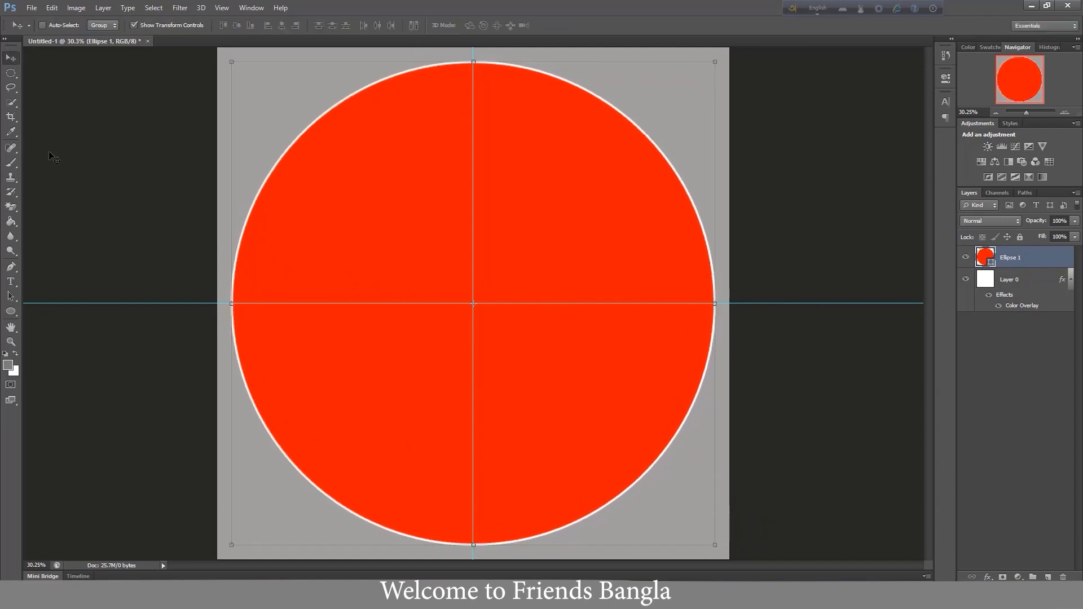
- Show the rulers and add two vertical guides about 1 inch either side of the centre guide
key("ctrl+r")
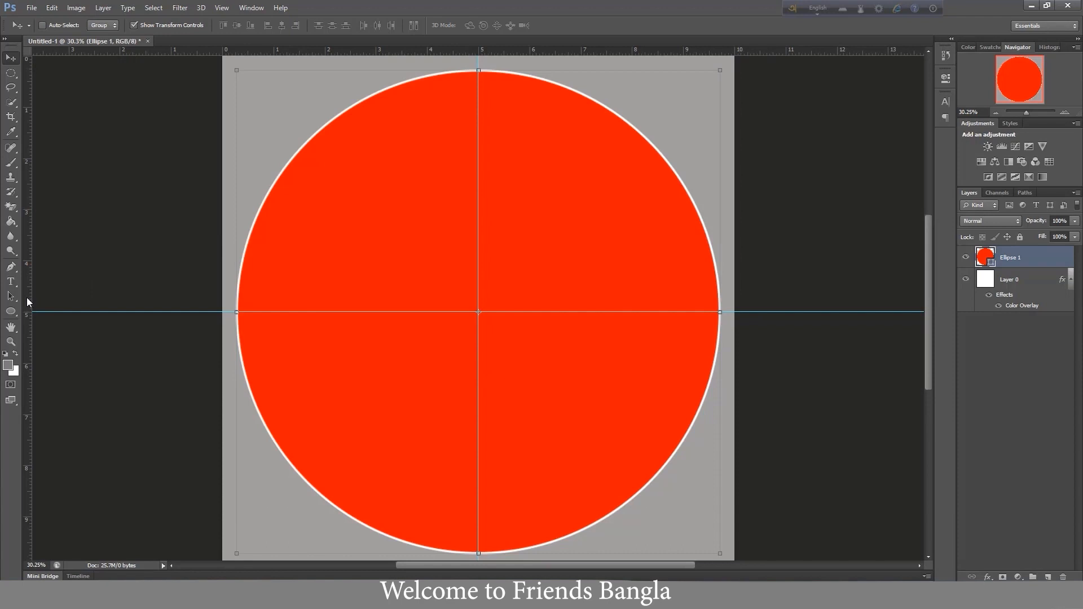
left_click_drag(27, 302, 428, 380)
left_click_drag(27, 299, 527, 386)
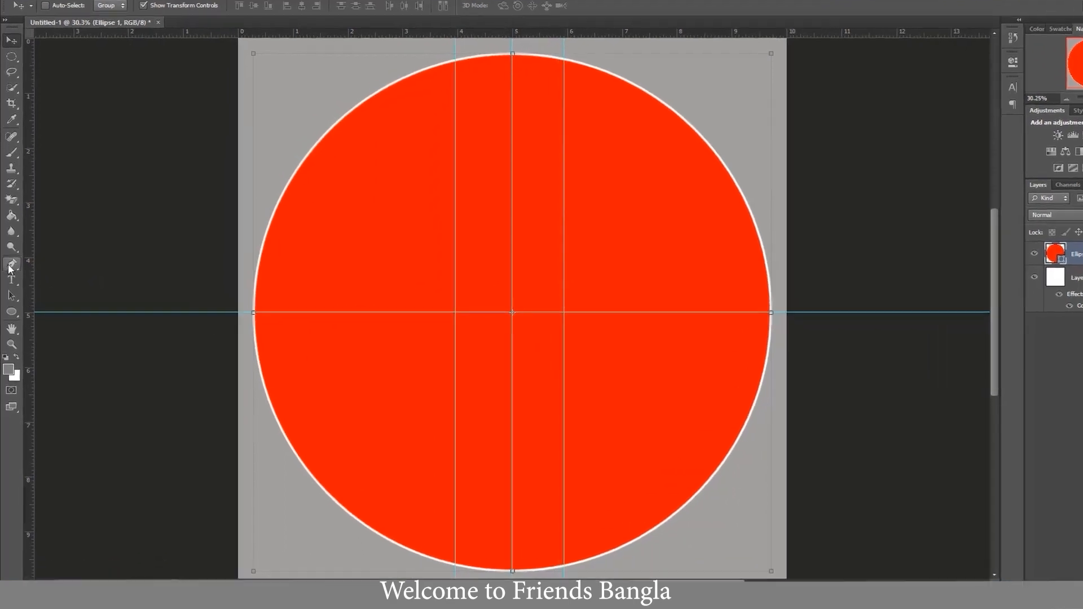
- Set up the Pen tool in Shape mode with a white fill and no stroke
left_click(11, 265)
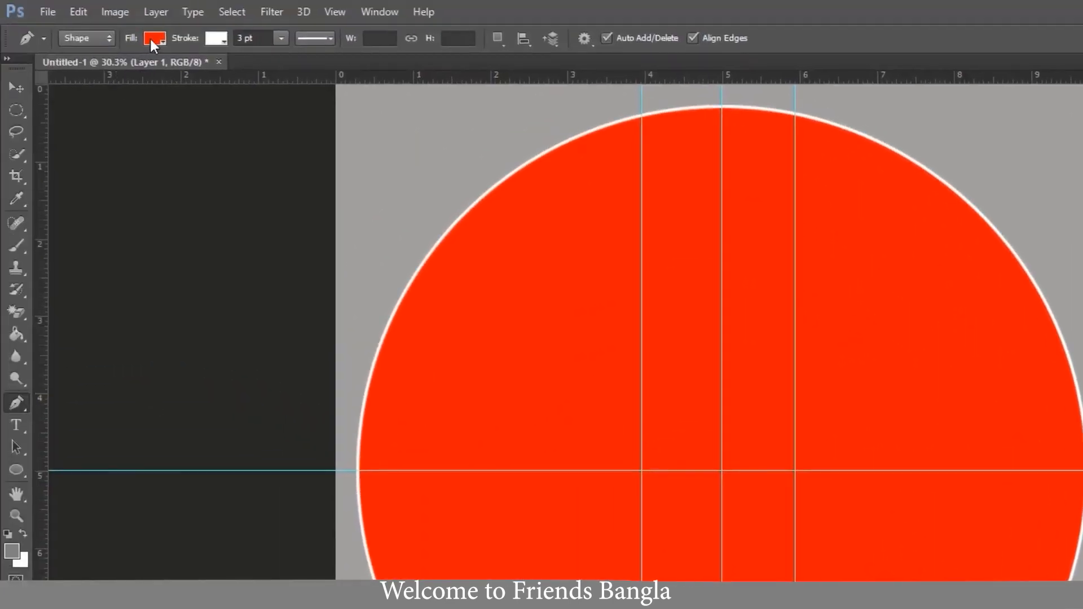
left_click(150, 36)
left_click(73, 119)
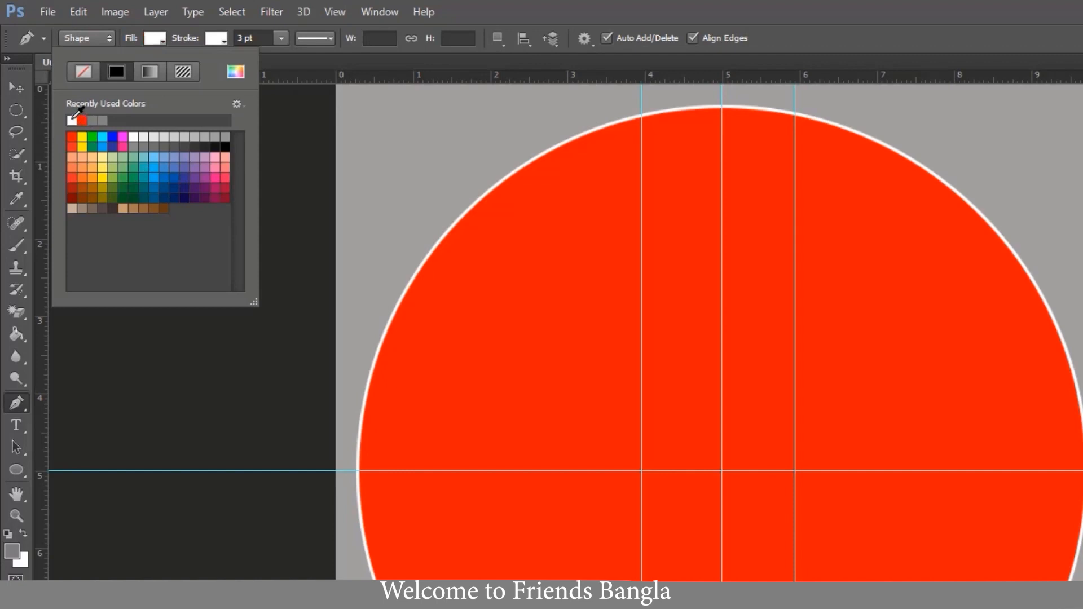
left_click(215, 39)
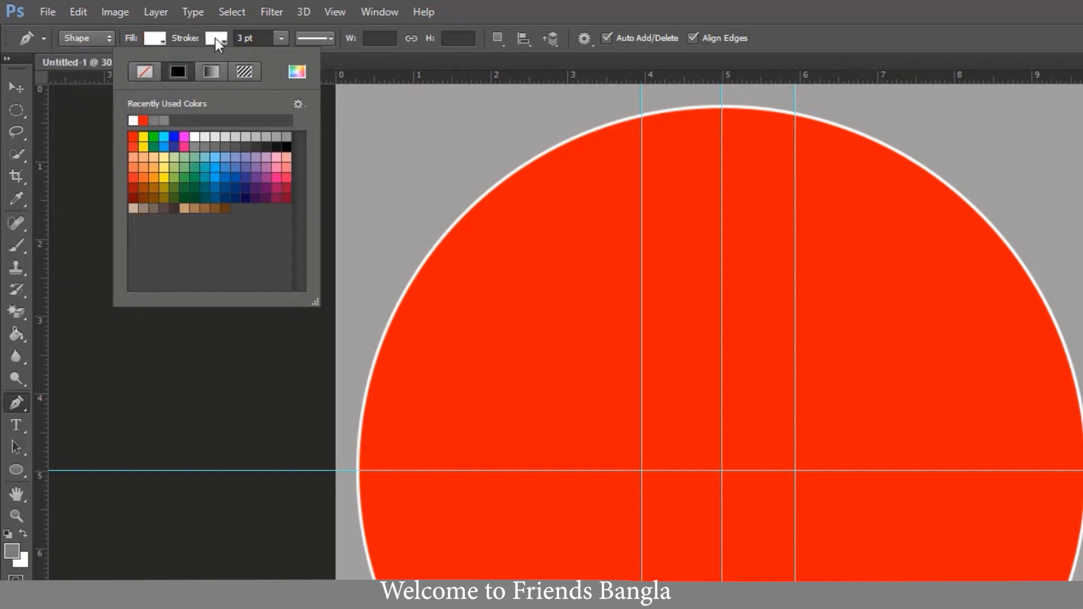
left_click(144, 73)
left_click(91, 38)
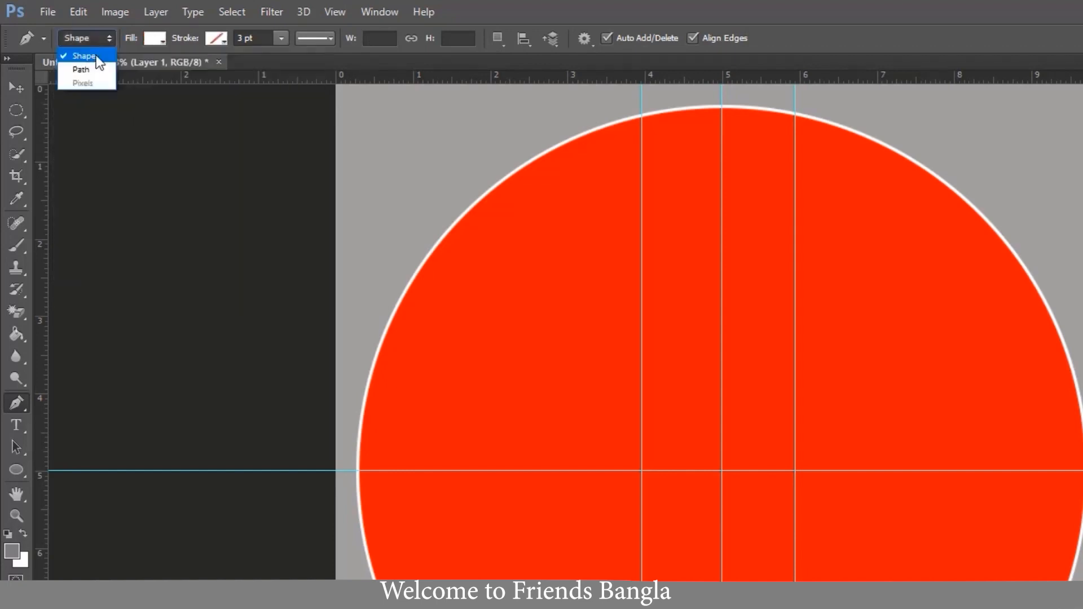
left_click(84, 57)
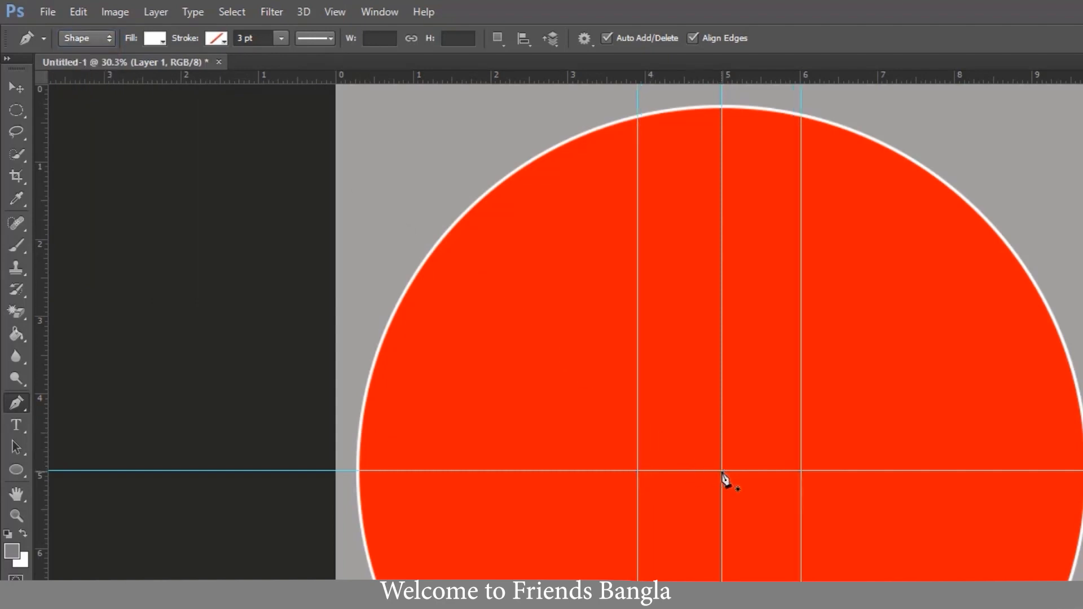
- Draw a white triangular wedge about 634 × 1447 px from the circle's centre to the two outer guides just above its upper edge
left_click(723, 472)
left_click(801, 99)
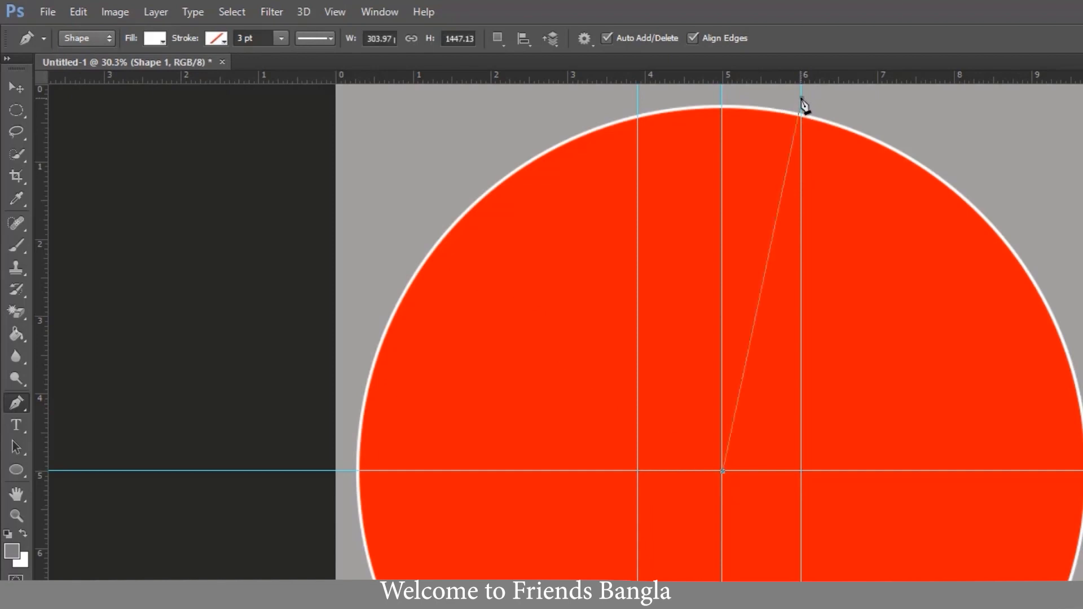
left_click(638, 102)
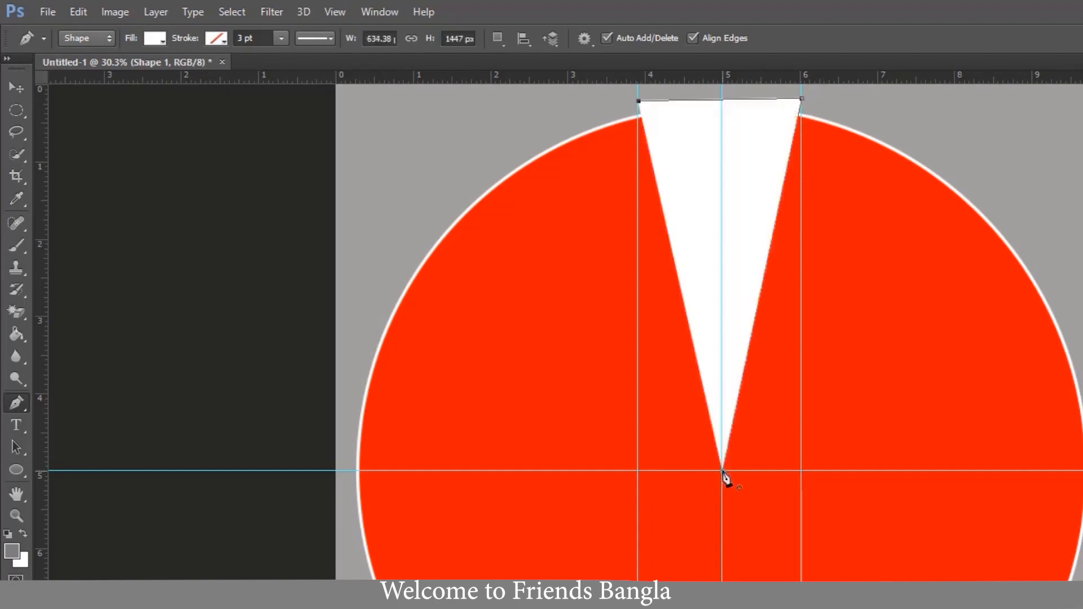
left_click(722, 471)
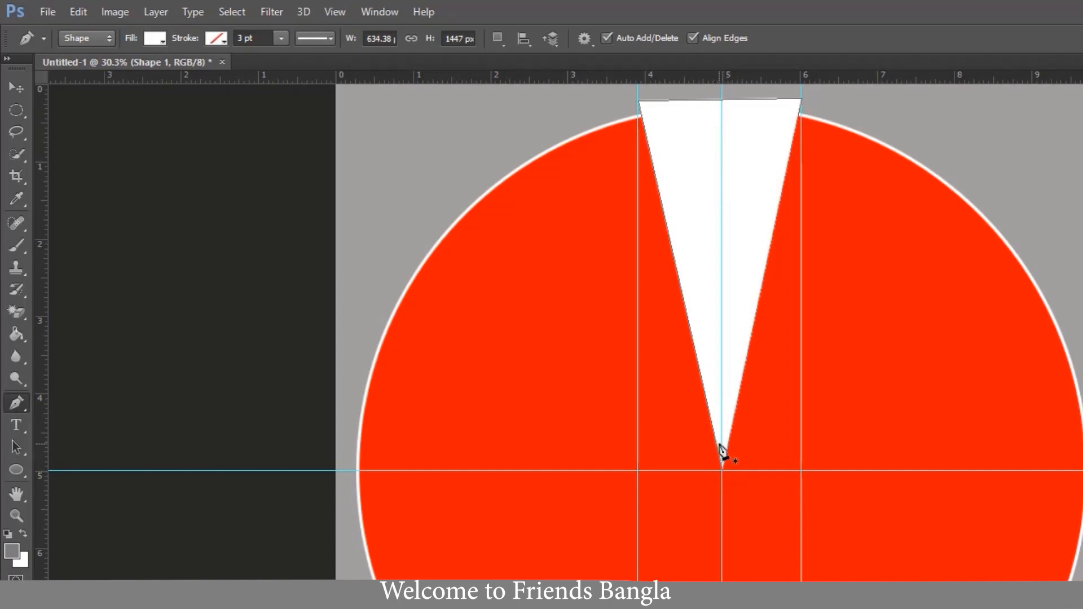
key("Return")
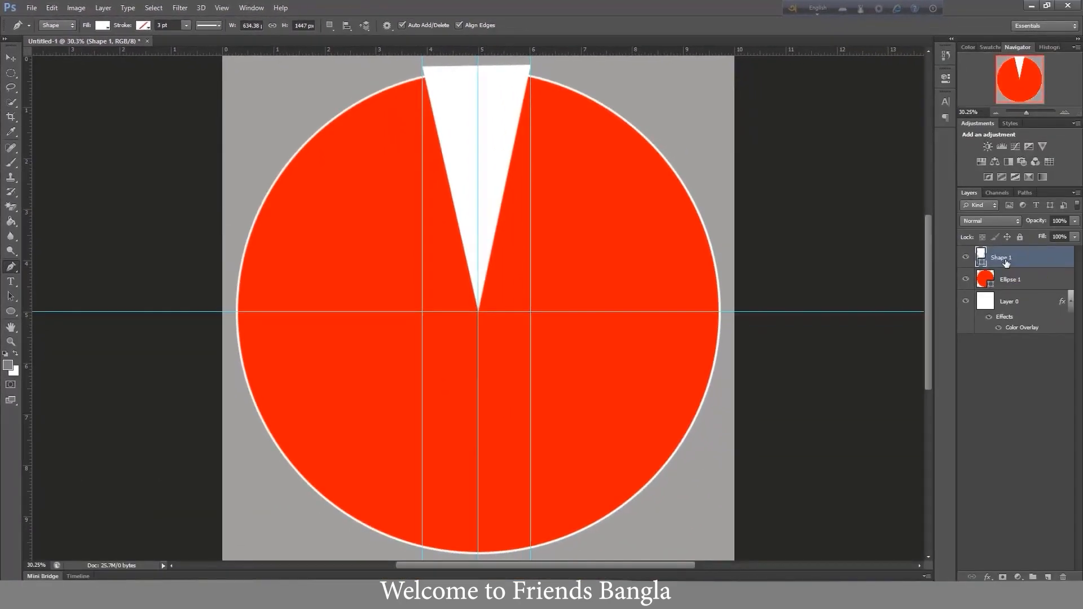
- Transform the white wedge, nudging it down to a Y position of 799.50 px
key("ctrl+t")
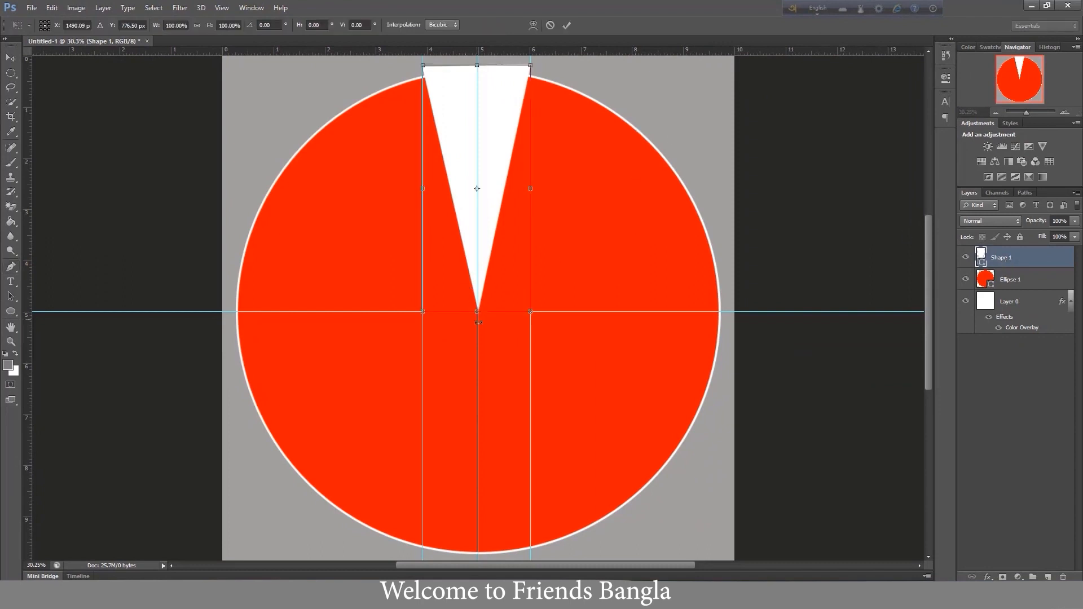
key("Down")
key("Down")
key("Down")
key("Down")
key("Down")
key("Down")
key("Down")
key("Down")
key("Down")
key("Down")
key("Down")
key("Down")
key("Down")
key("Down")
key("Down")
key("Down")
key("Down")
key("Down")
key("Down")
key("Down")
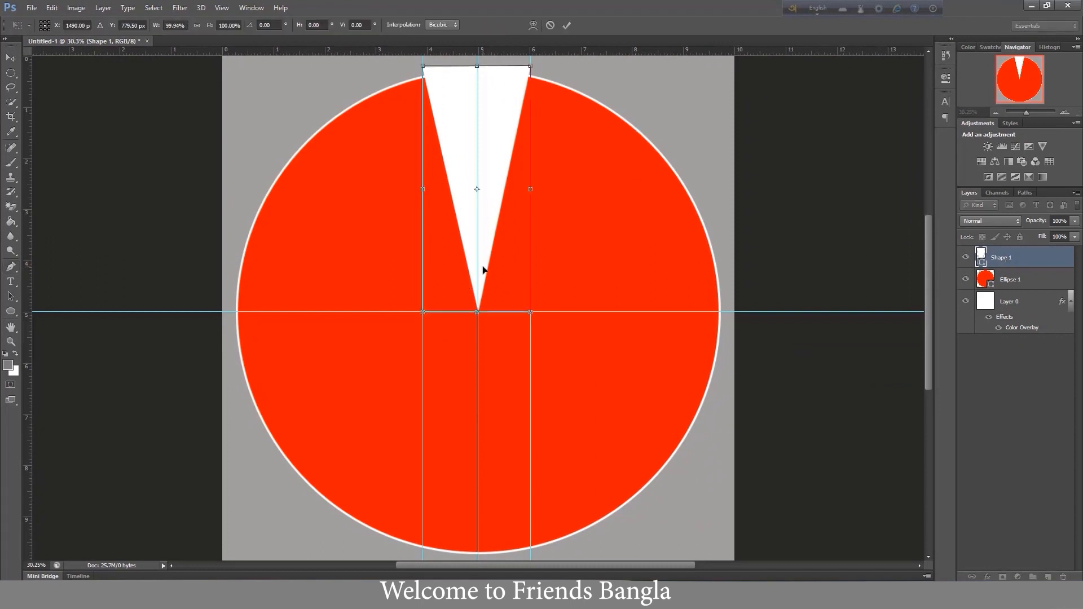
key("Down")
key("Down")
key("Down")
key("Down")
key("Down")
key("Down")
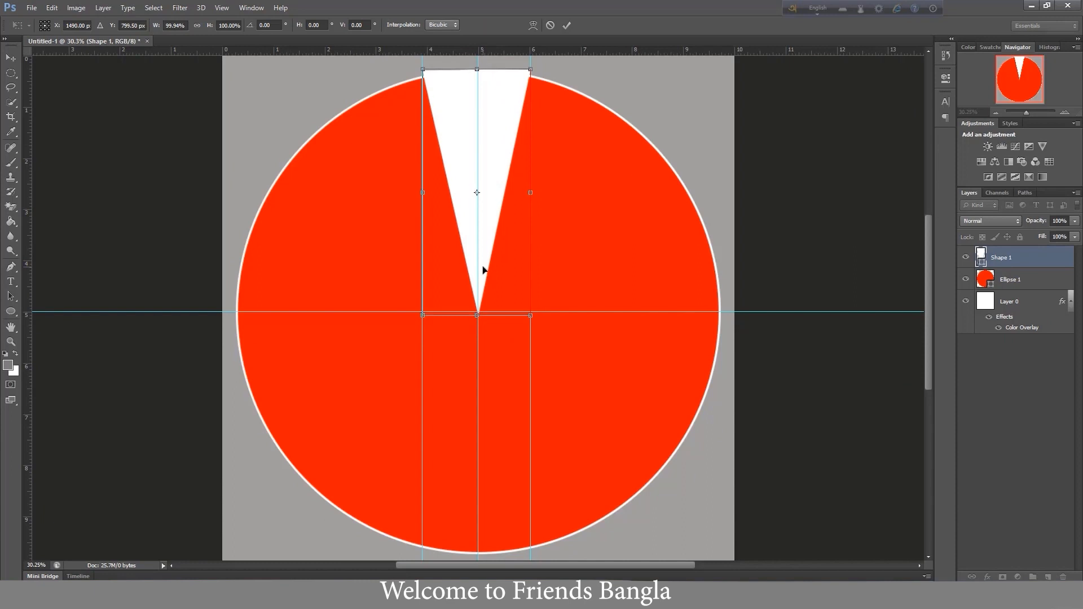
key("Return")
- Duplicate the Ellipse 1 layer and scale the copy from its centre to about 60% of its size
left_click(1010, 279)
key("ctrl+j")
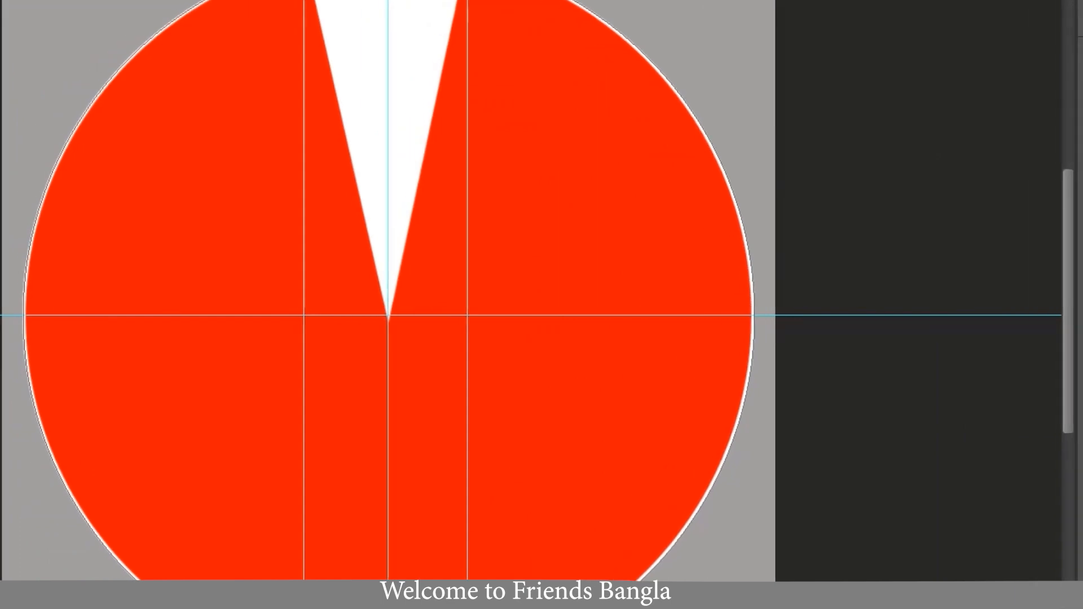
key("ctrl+t")
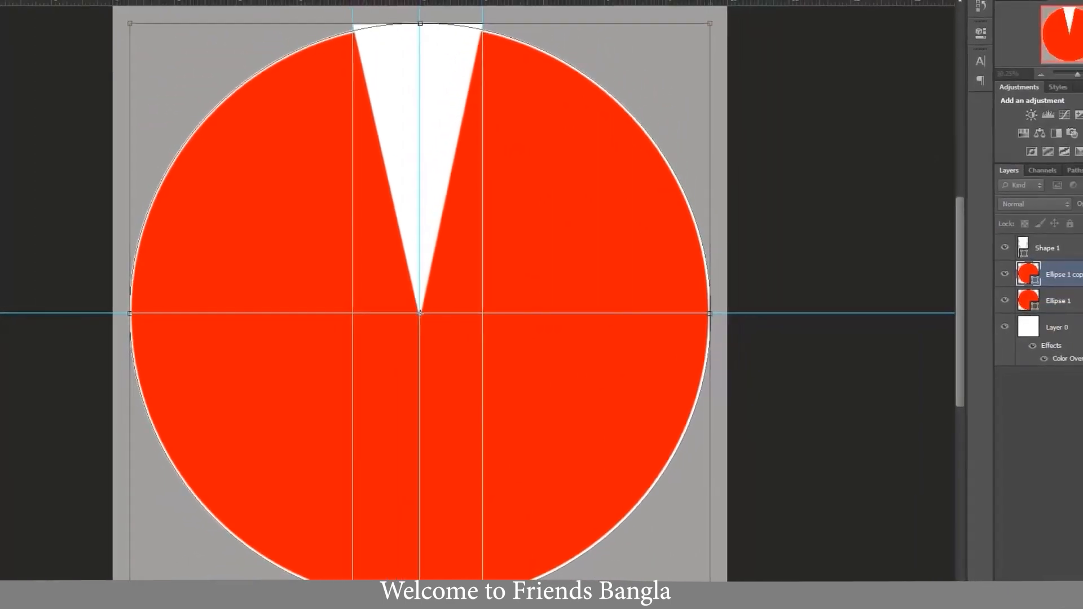
left_click_drag(710, 602, 599, 481)
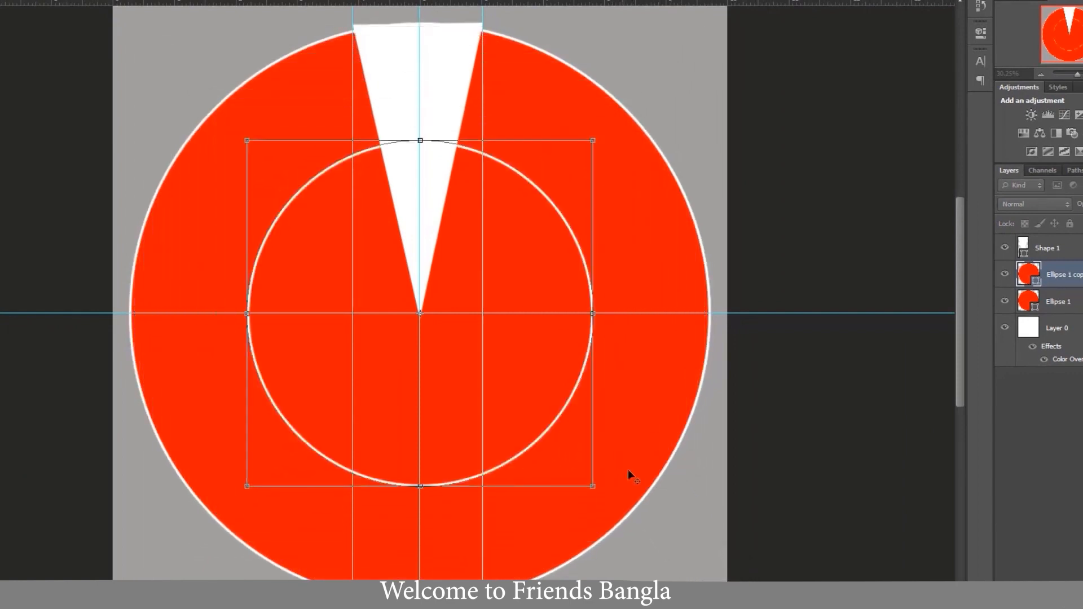
key("Return")
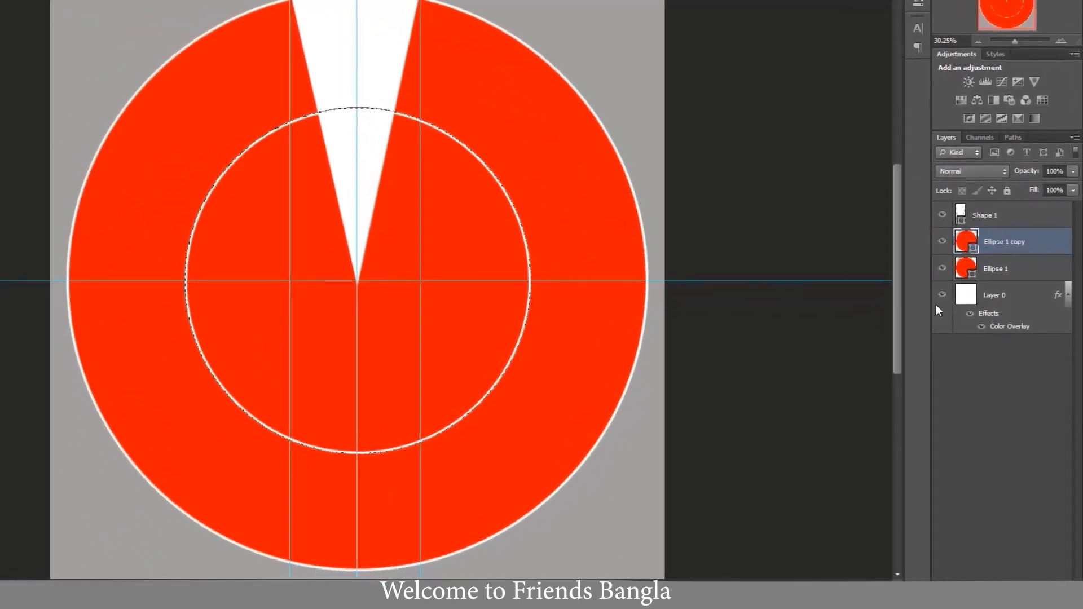
- Mask the Ellipse 1 layer with the small circle's selection and invert the mask to leave a ring
left_click(1000, 273)
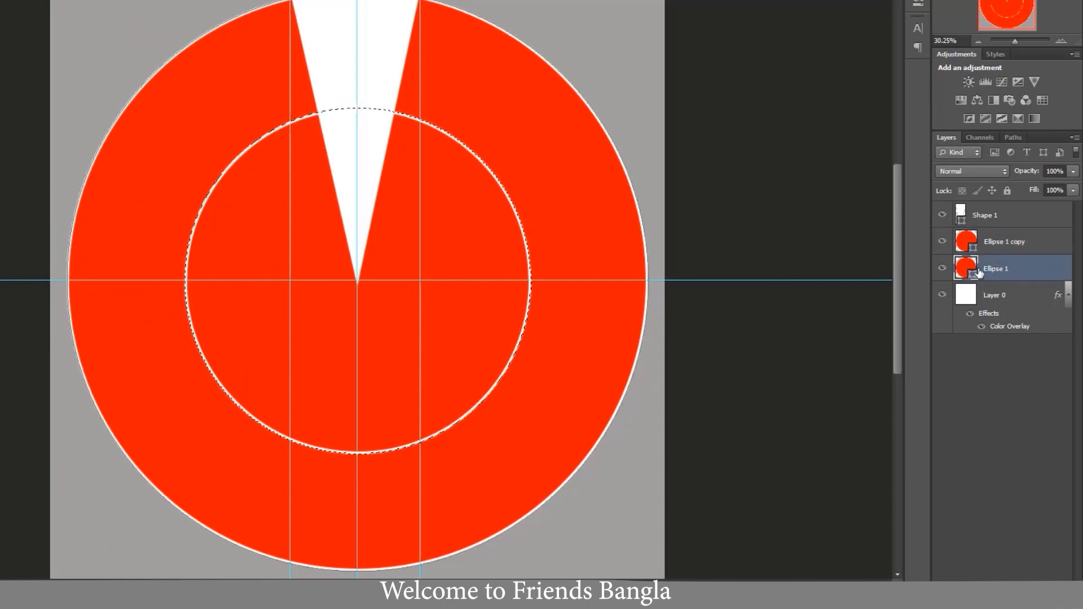
left_click(990, 589)
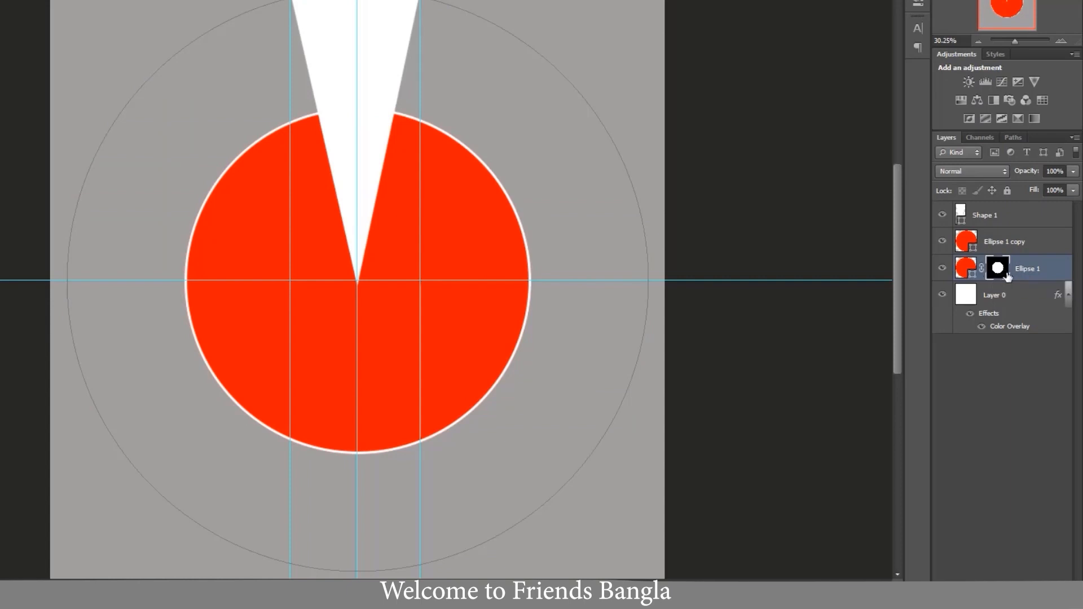
key("ctrl+i")
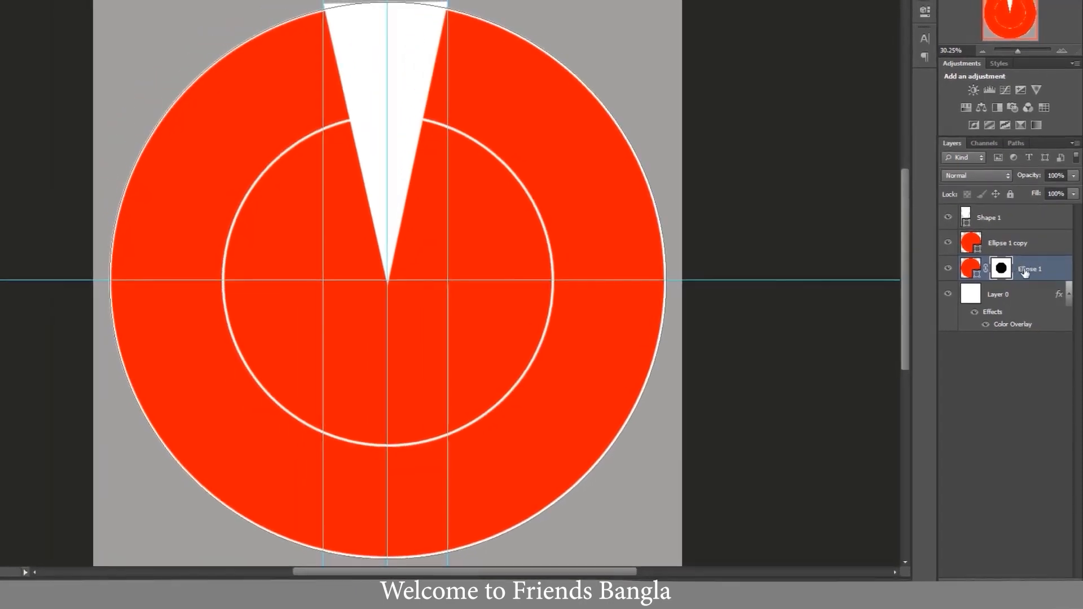
- Rasterize the masked Ellipse 1 layer and convert it to a smart object
right_click(1024, 270)
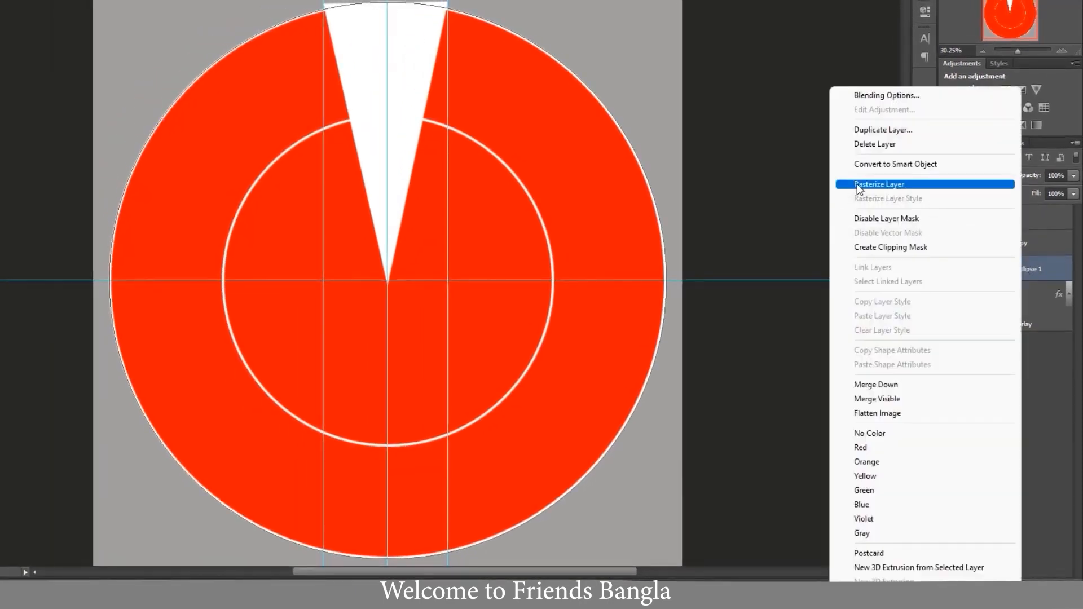
left_click(886, 186)
right_click(1037, 270)
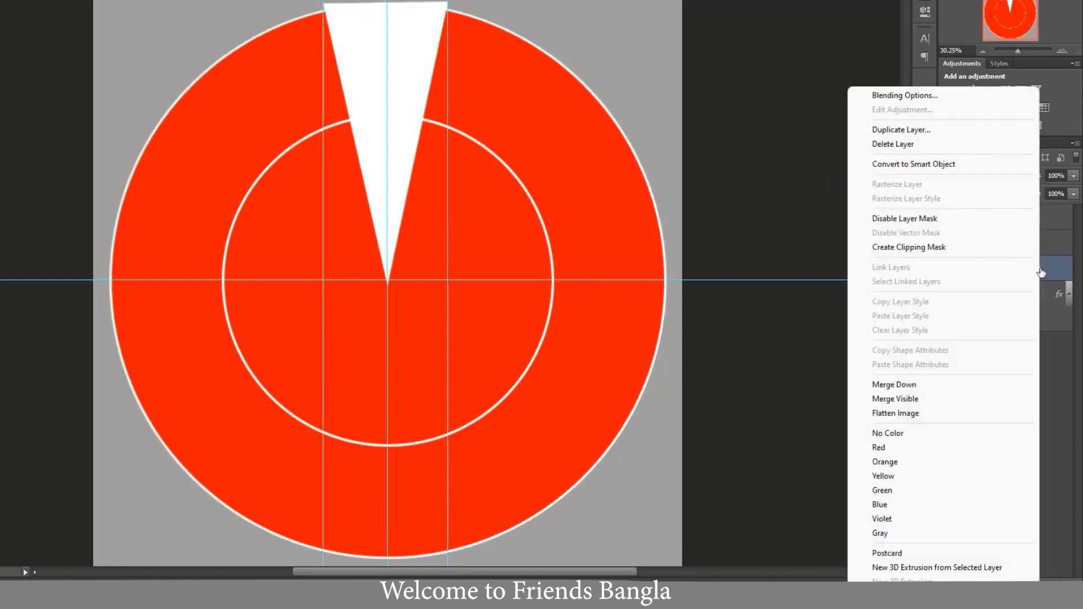
left_click(929, 165)
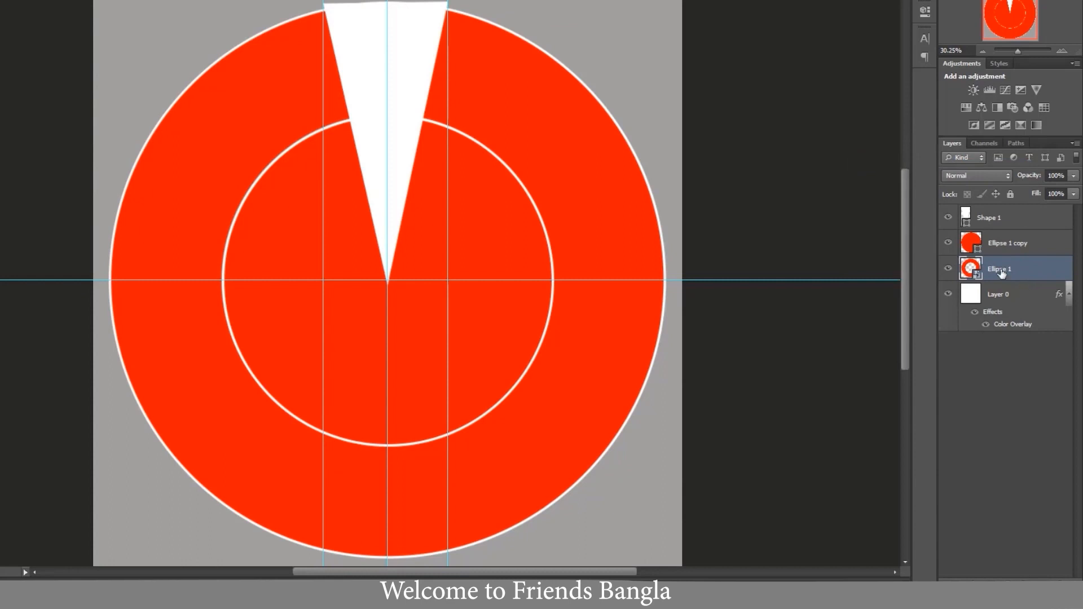
- Load the Shape 1 wedge as a selection and copy that part of the Ellipse 1 ring to a new layer
left_click(996, 219)
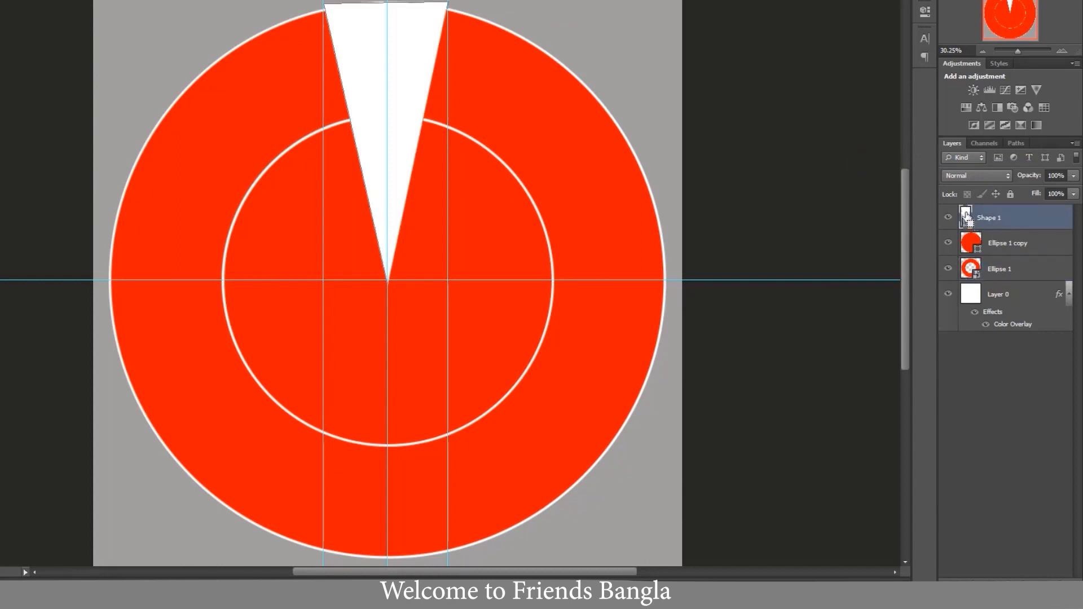
left_click(965, 216, "ctrl")
left_click(1000, 273)
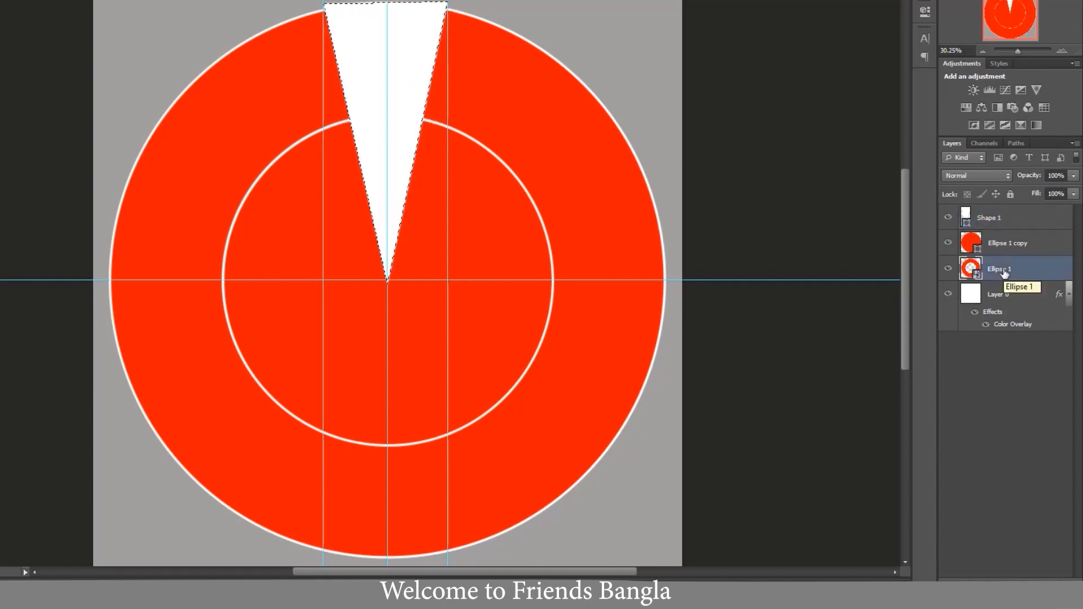
left_click(949, 270)
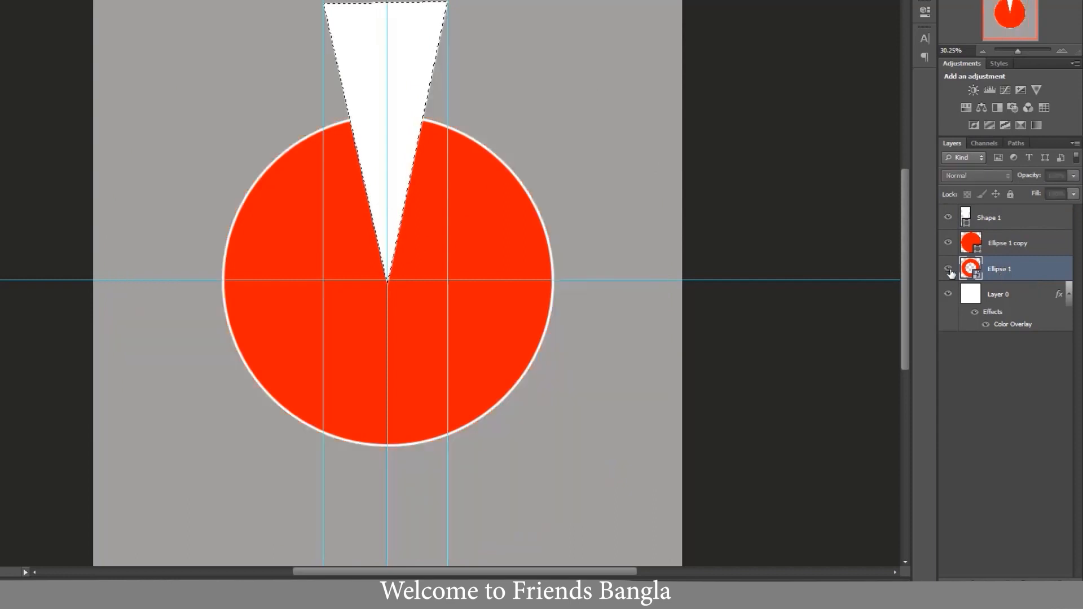
left_click(948, 270)
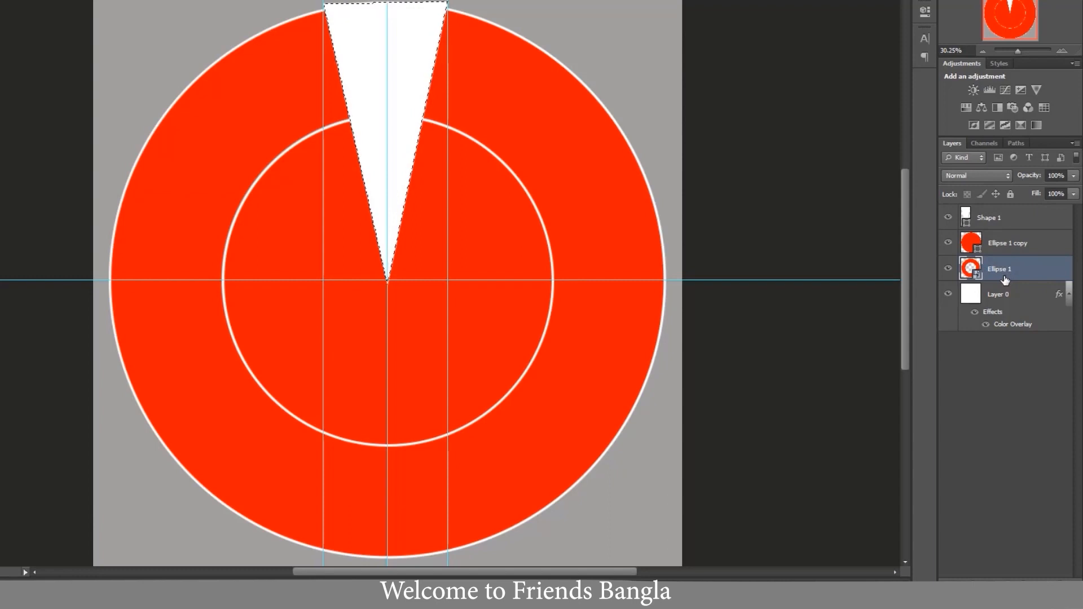
key("ctrl+j")
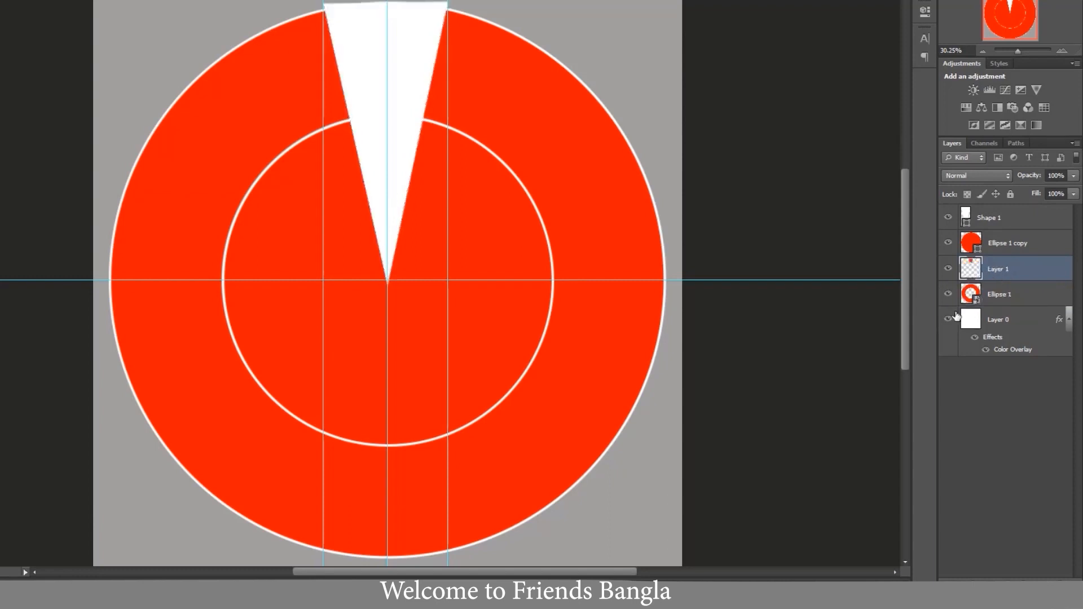
- Hide the Shape 1, Ellipse 1 copy and Ellipse 1 layers
left_click(947, 217)
left_click(948, 244)
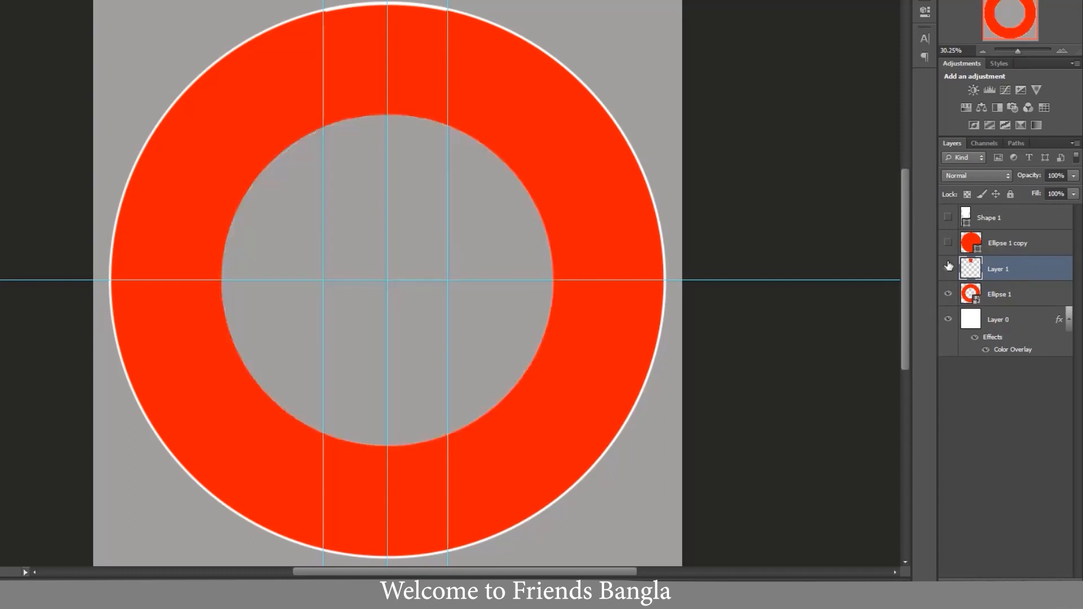
left_click(947, 293)
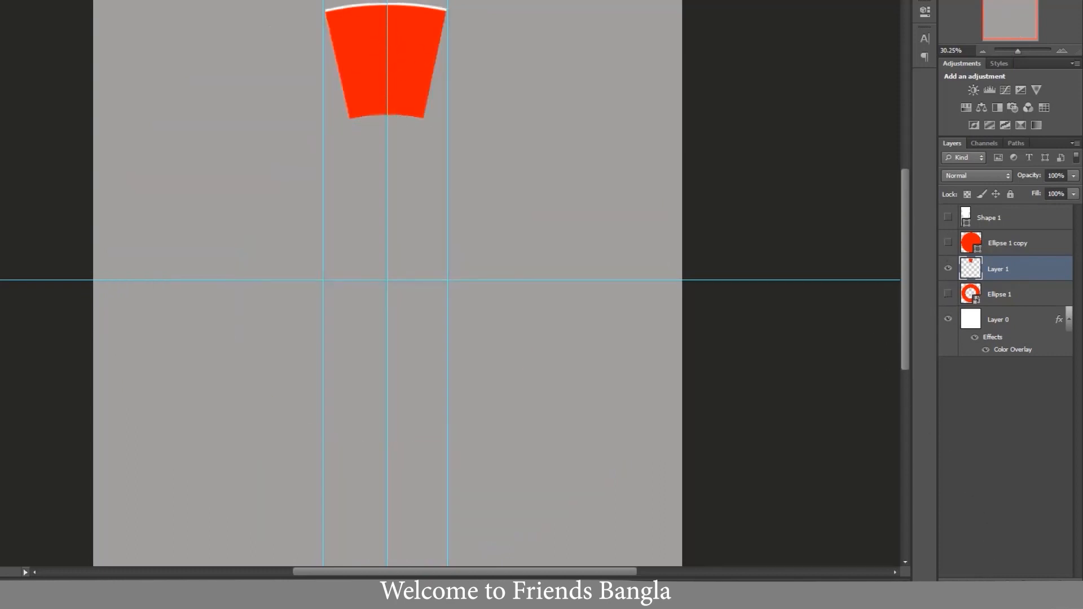
- Add a white 10 px outside stroke to the Layer 1 segment
left_click(968, 586)
left_click(973, 460)
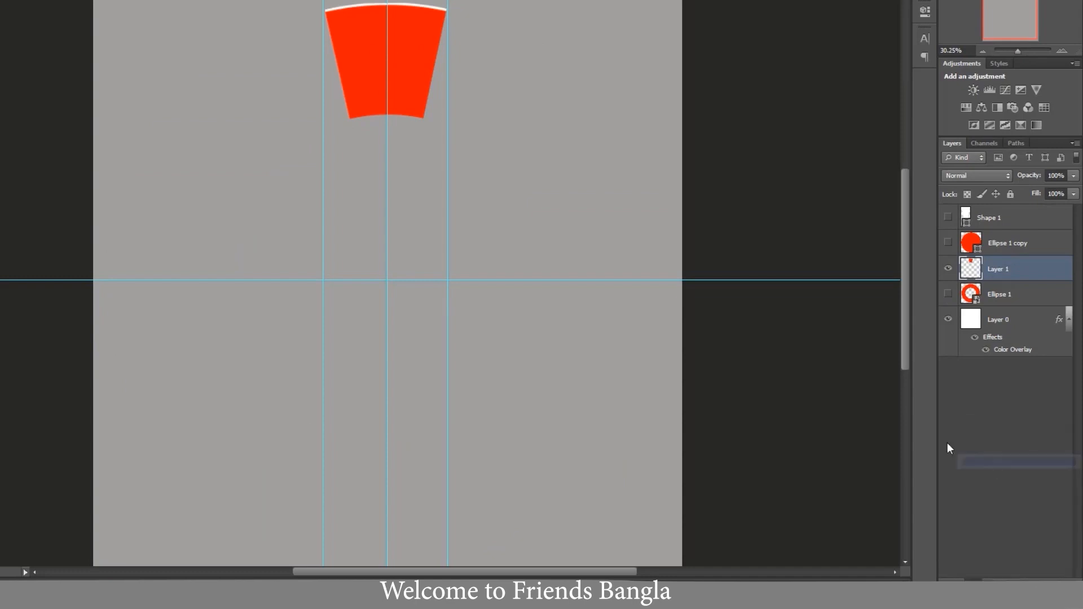
left_click(667, 150)
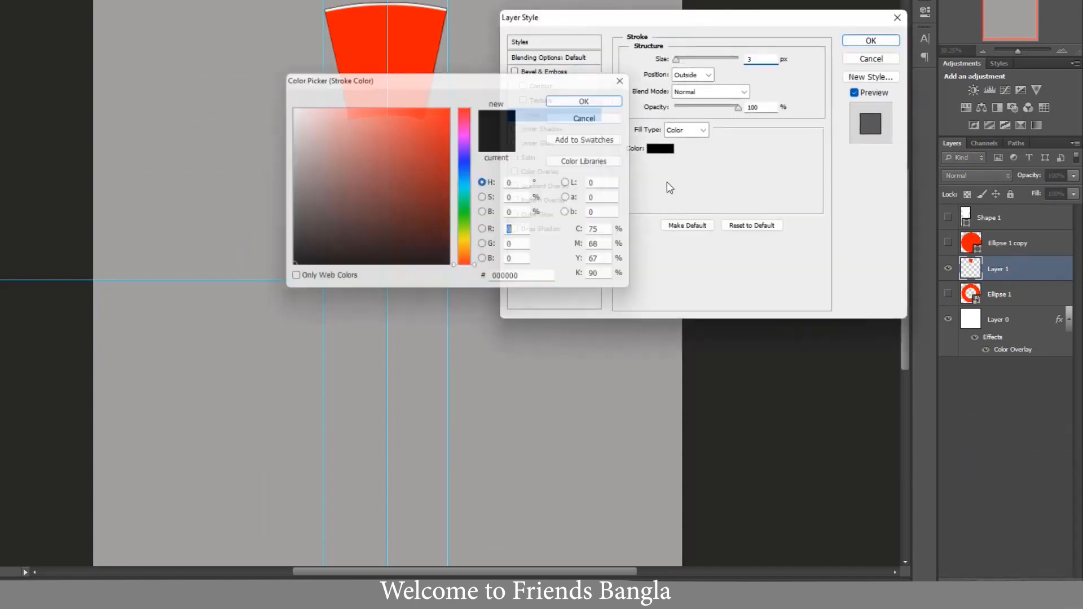
left_click(287, 106)
left_click(594, 97)
left_click_drag(676, 59, 682, 60)
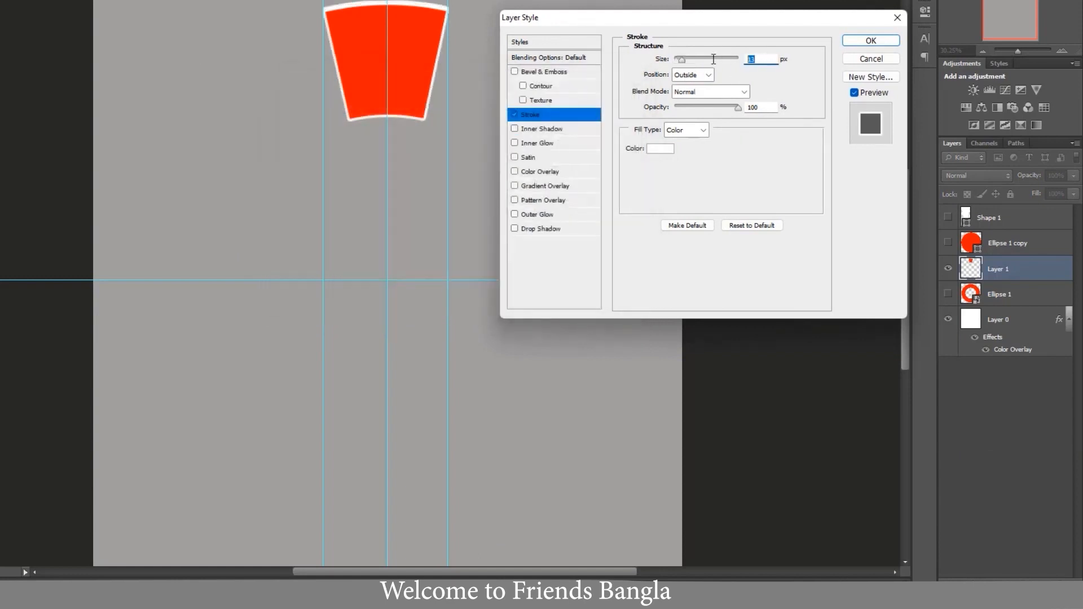
type("10")
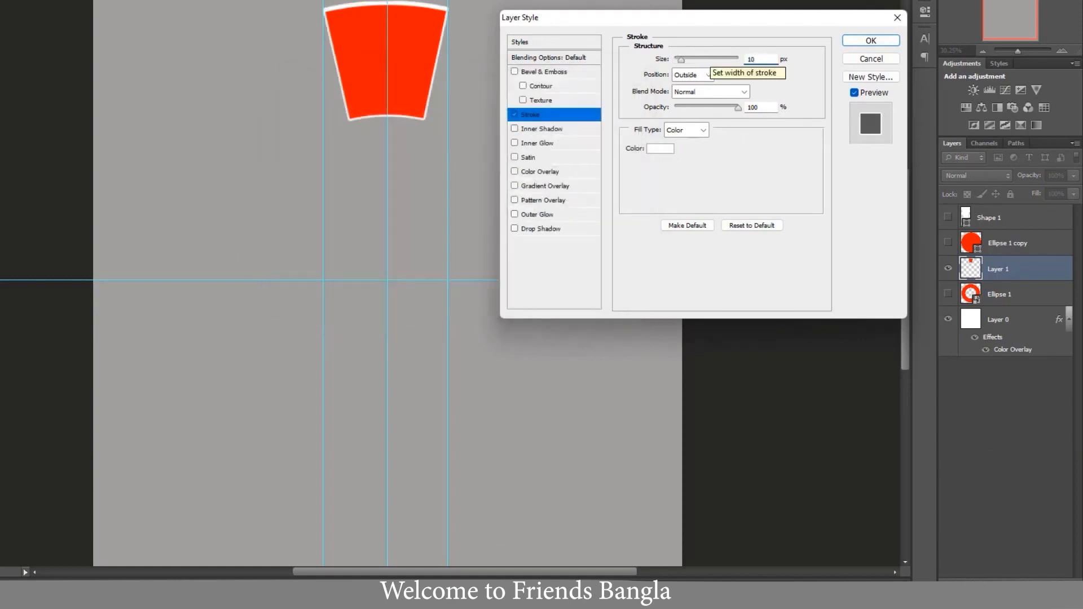
left_click(870, 41)
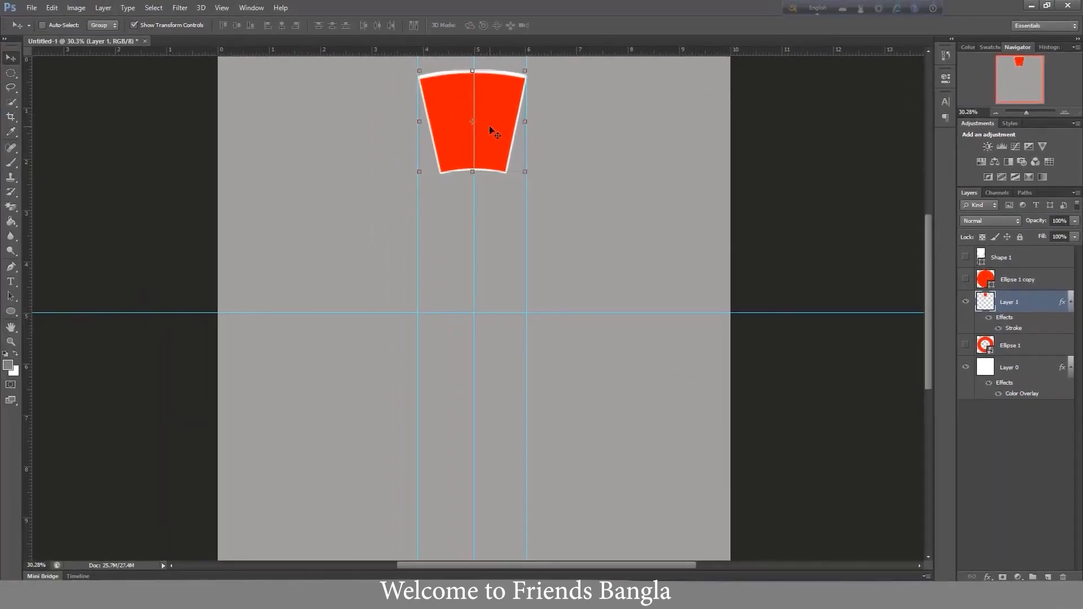
- Enlarge the Layer 1 segment to about 112% around its centre
left_click(525, 172)
left_click_drag(527, 173, 528, 183)
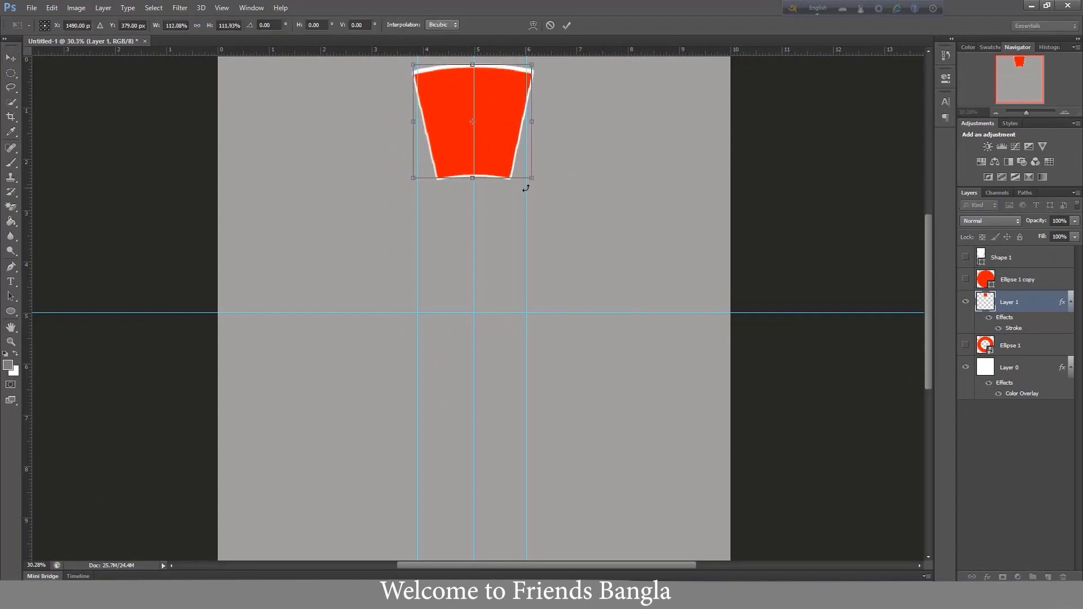
key("Return")
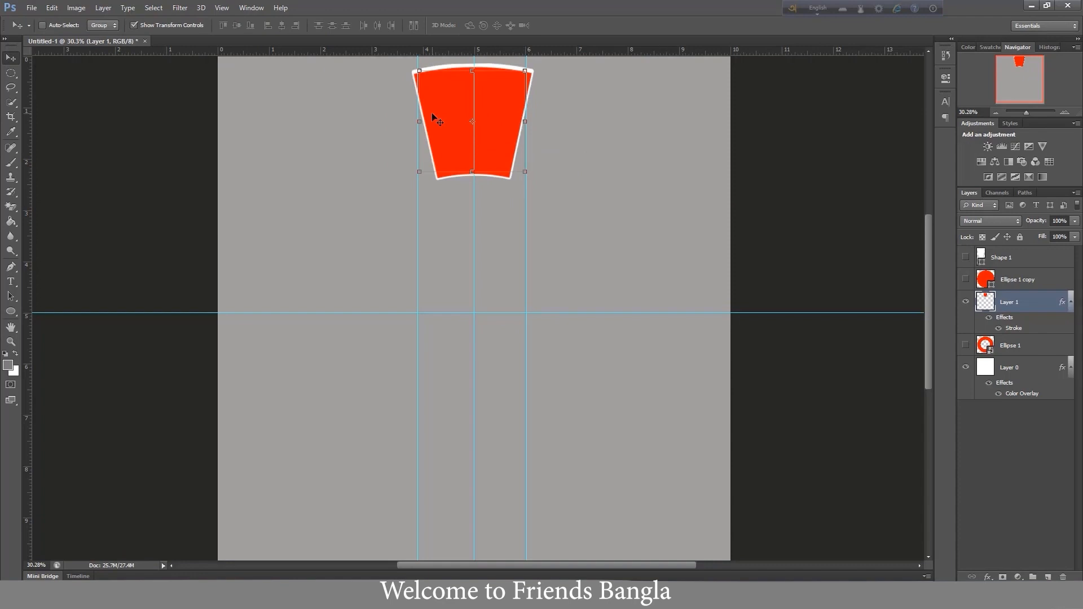
- Duplicate the Layer 1 segment and place the copy's transform reference point at the intersection of the central guides
key("ctrl+j")
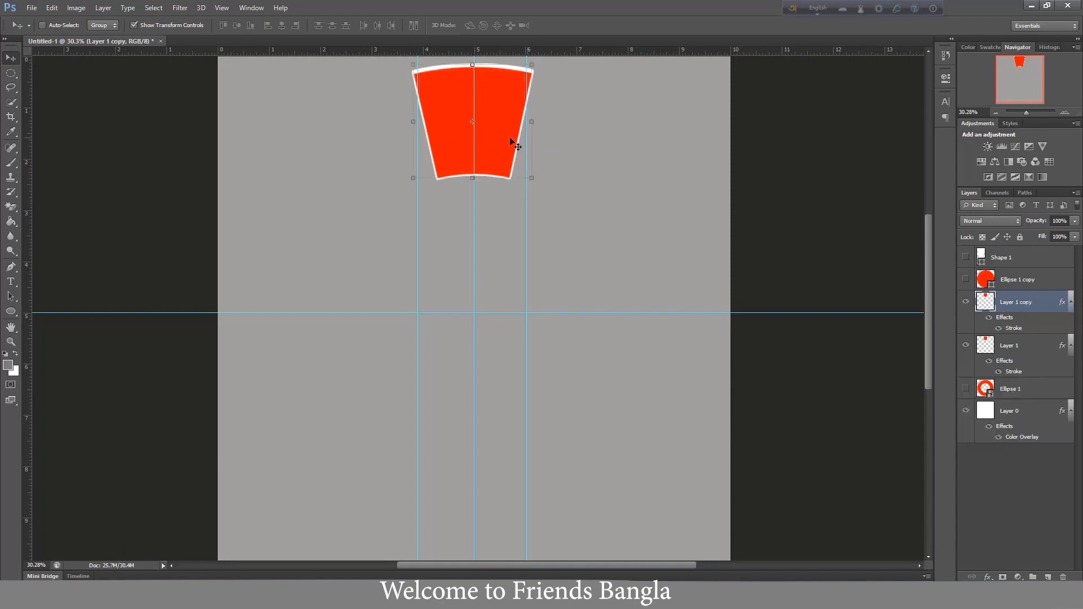
scroll(475, 131, "down", 1)
key("ctrl+t")
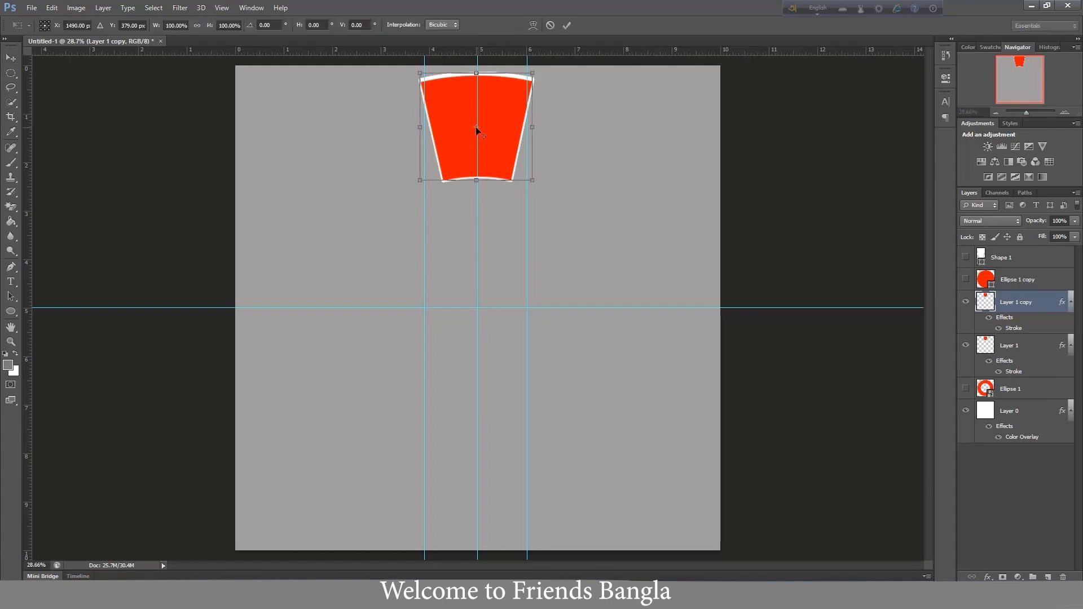
left_click_drag(477, 129, 477, 309)
scroll(485, 313, "up", 8)
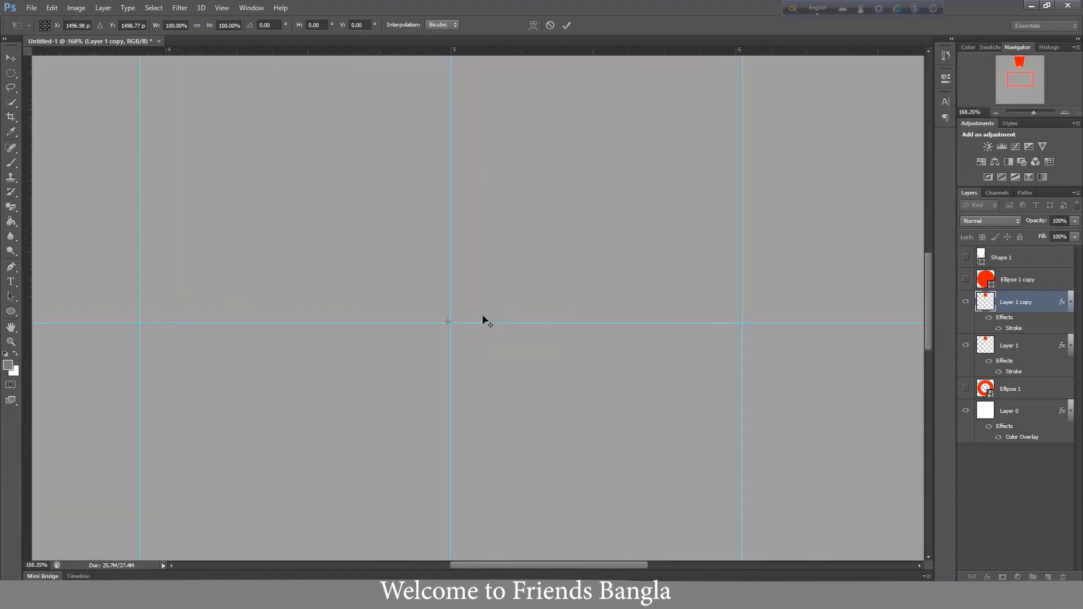
scroll(530, 322, "up", 6)
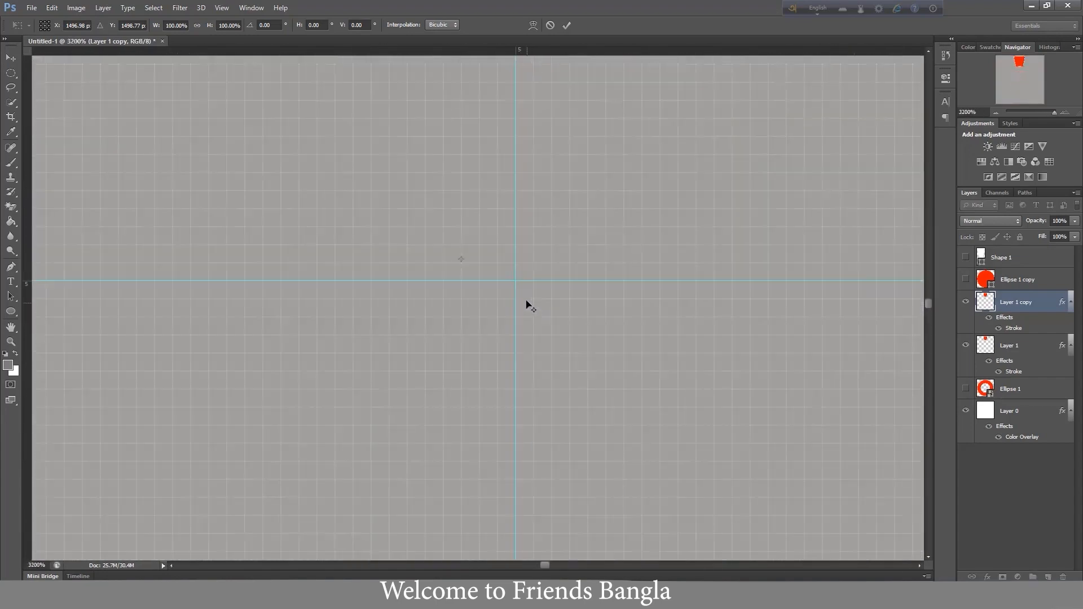
left_click_drag(462, 261, 515, 281)
key("ctrl+0")
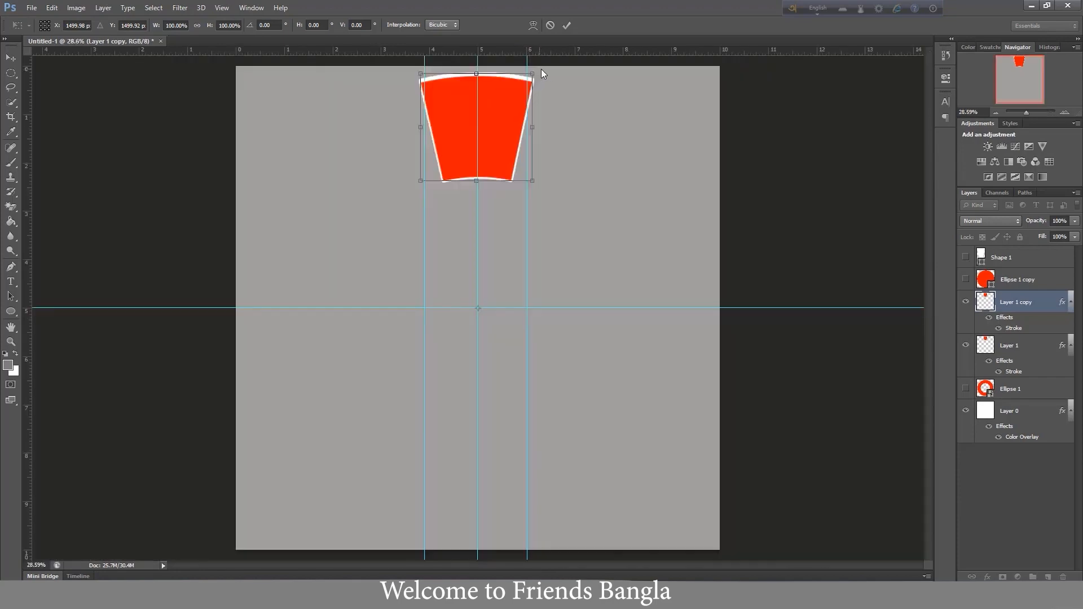
key("ctrl+0")
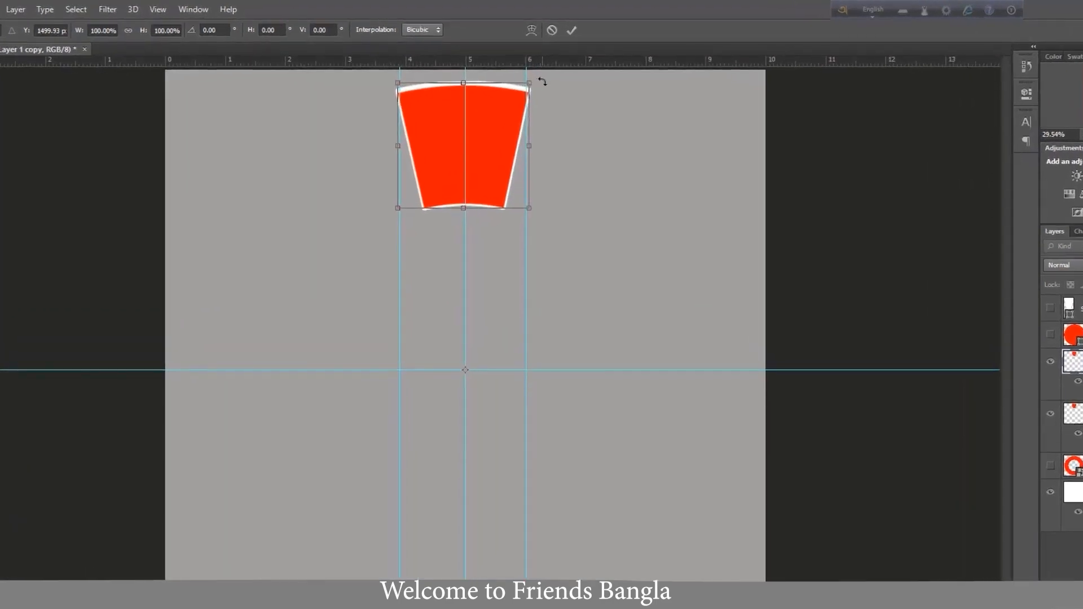
- Rotate the Layer 1 copy segment 30° around the canvas centre
left_click_drag(543, 82, 632, 210)
left_click(229, 31)
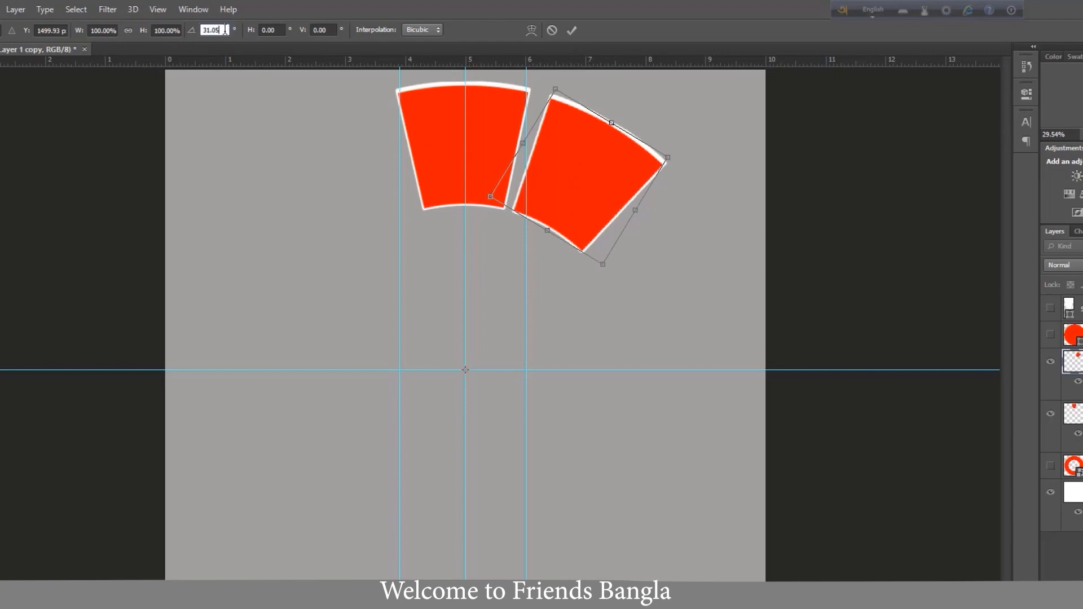
type("30")
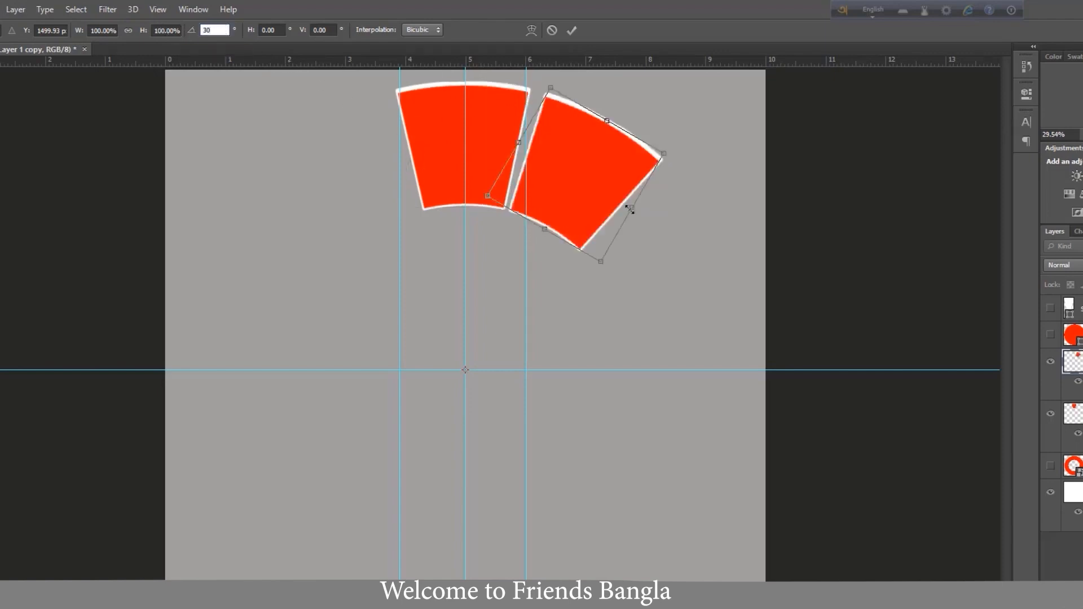
key("Return")
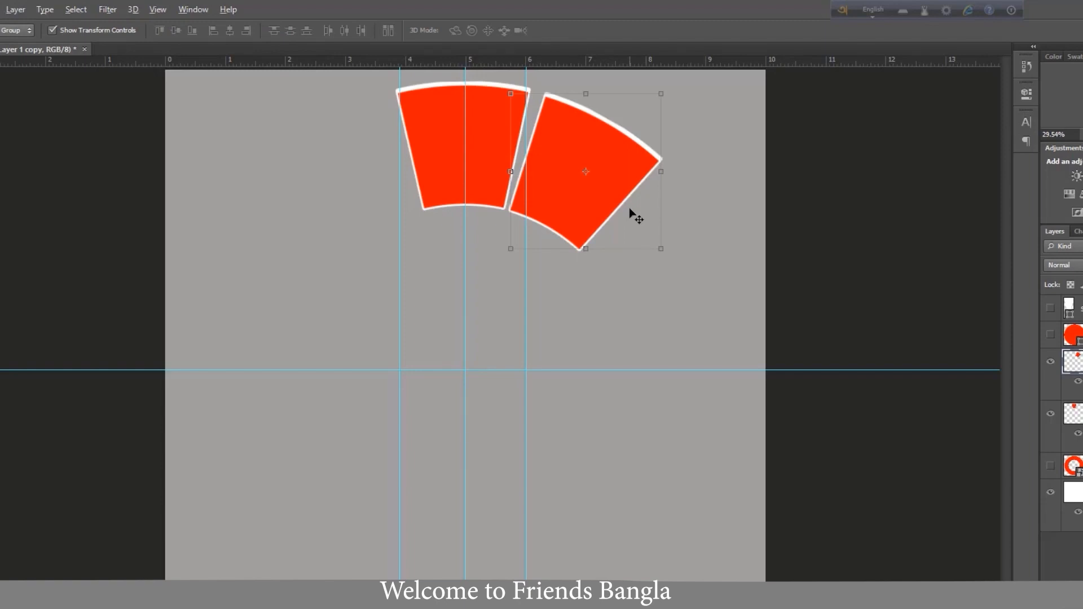
- Repeat the duplicate-and-rotate transform until the segments, through Layer 1 copy 11, complete the circular ring
key("ctrl+shift+alt+t")
key("ctrl+shift+alt+t")
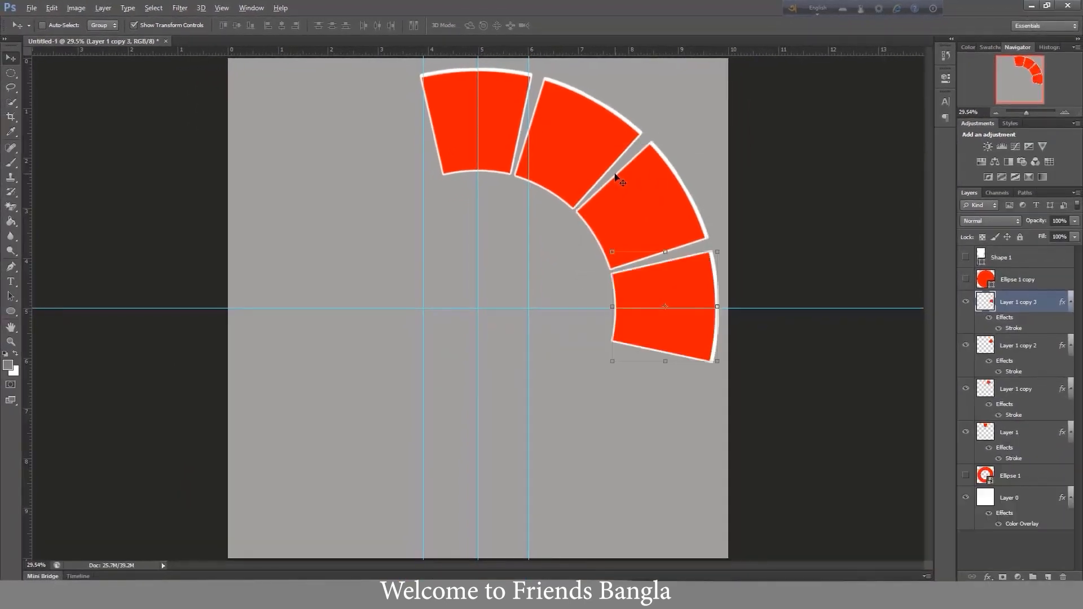
key("ctrl+shift+alt+t")
key("ctrl+shift+alt+t")
key("ctrl+shift+alt+t")
key("ctrl+shift+alt+t")
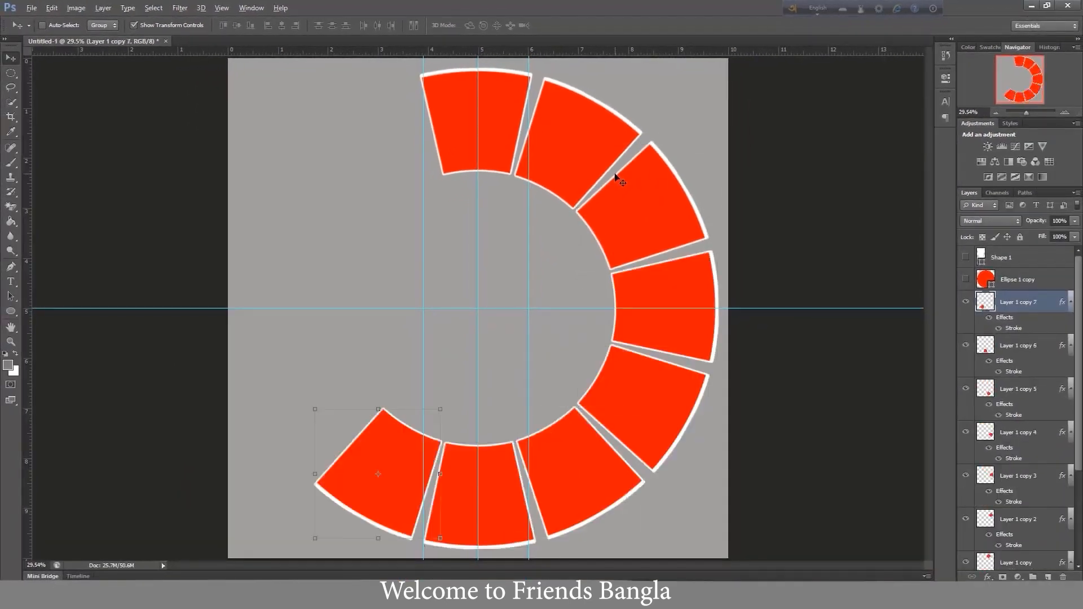
key("ctrl+shift+alt+t")
key("ctrl+shift+alt+t")
key("ctrl+shift+alt+t")
key("ctrl+shift+alt+t")
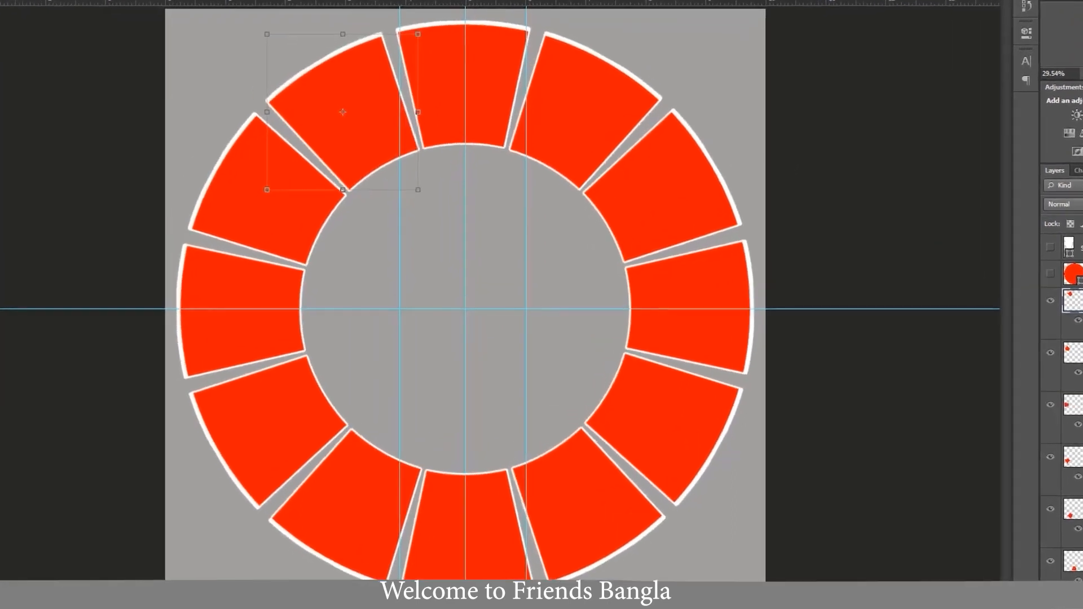
- Show the Ellipse 1 copy circle and scale it down slightly around its centre to leave a gap inside the ring
left_click(1078, 274)
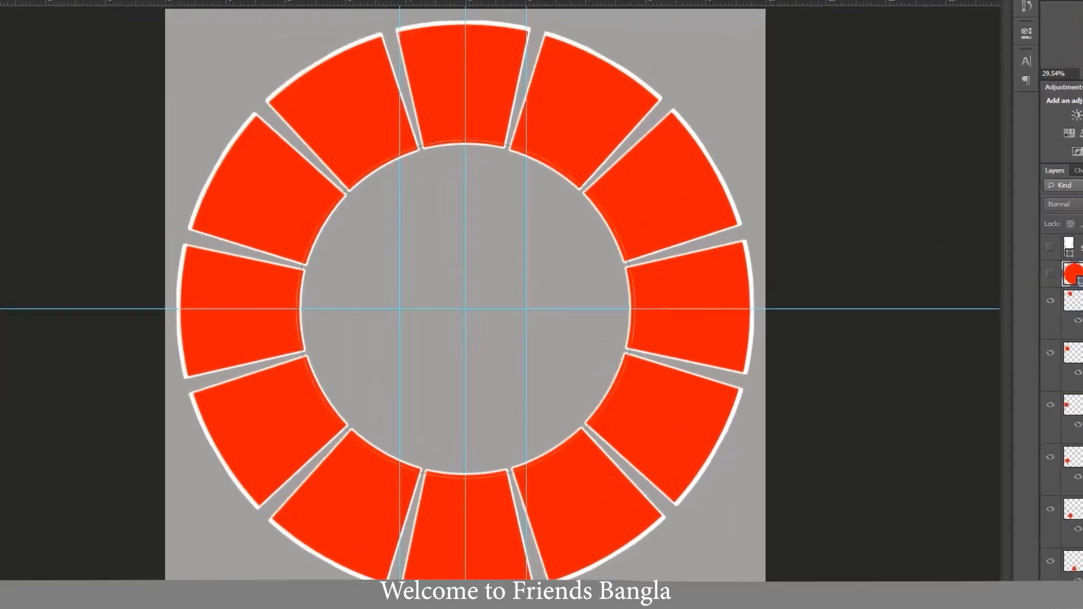
left_click(1051, 274)
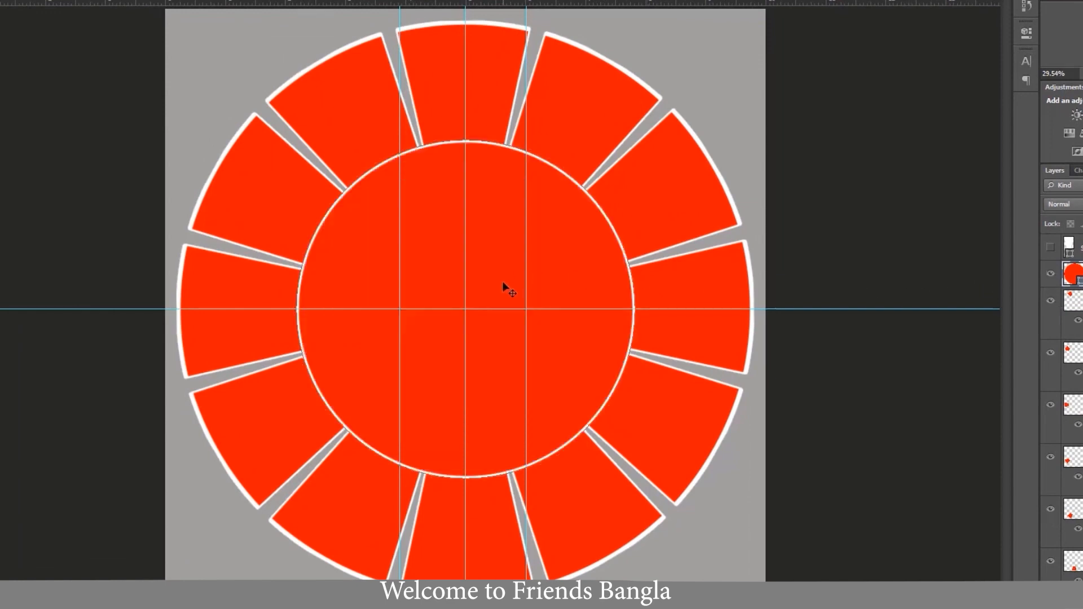
key("ctrl+t")
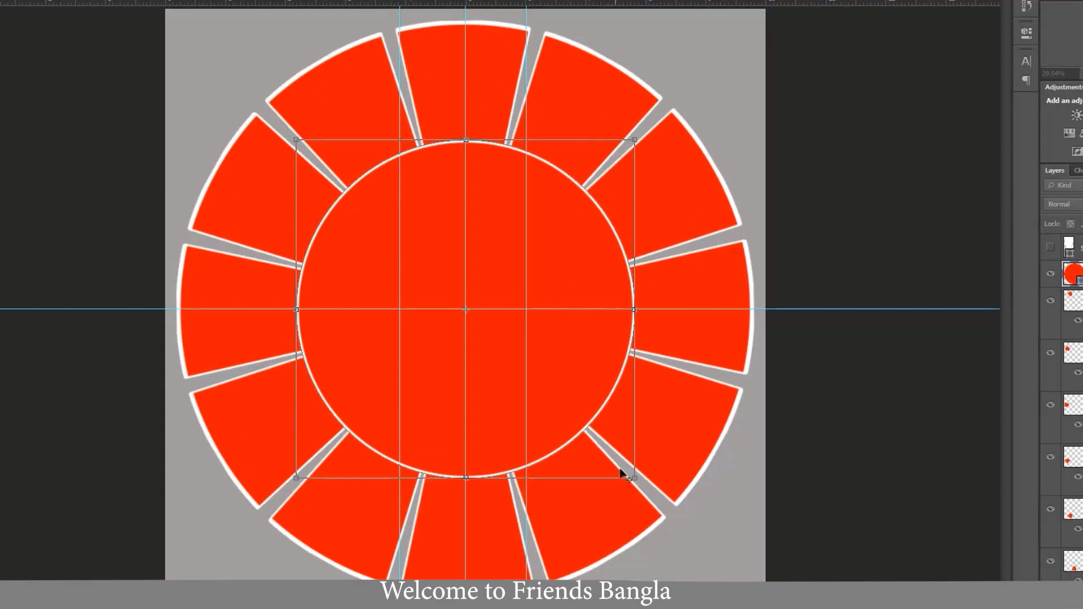
left_click_drag(633, 479, 625, 468)
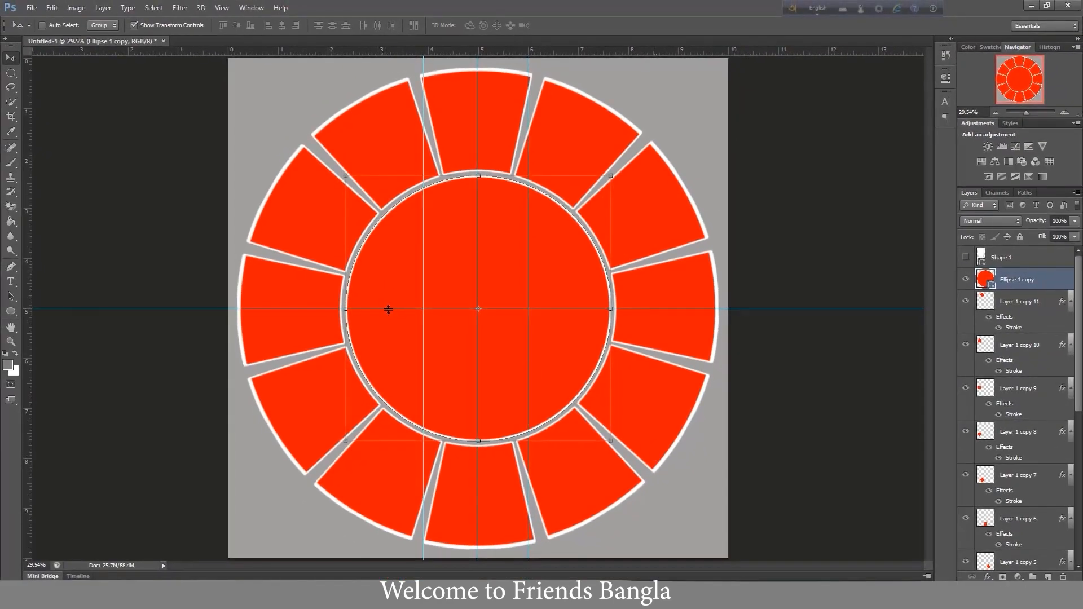
- Clear all guides from the canvas
left_click_drag(388, 309, 371, 53)
left_click_drag(423, 288, 52, 274)
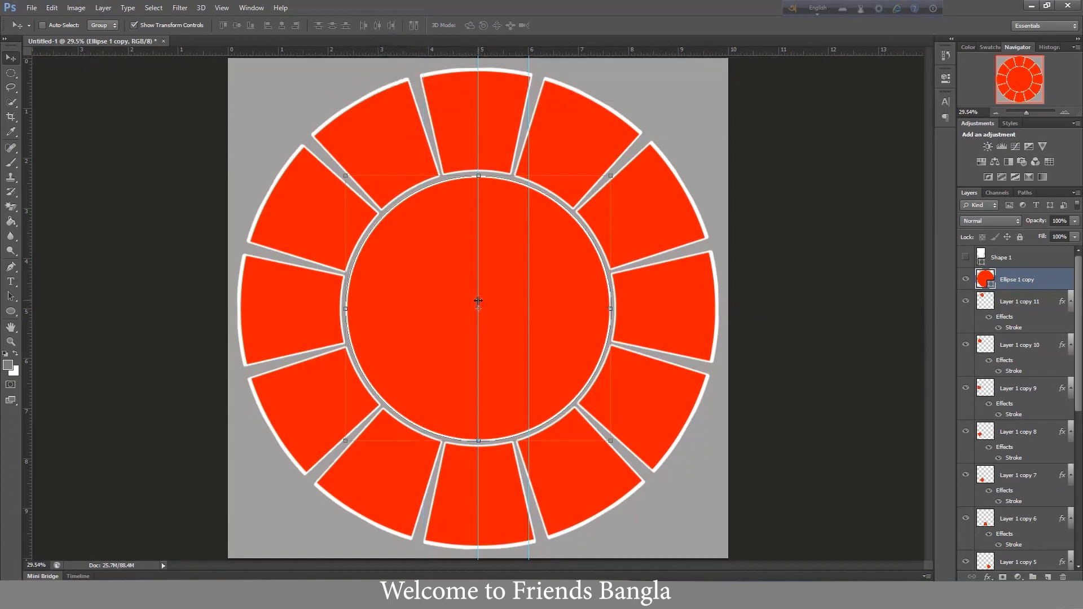
key("ctrl+semicolon")
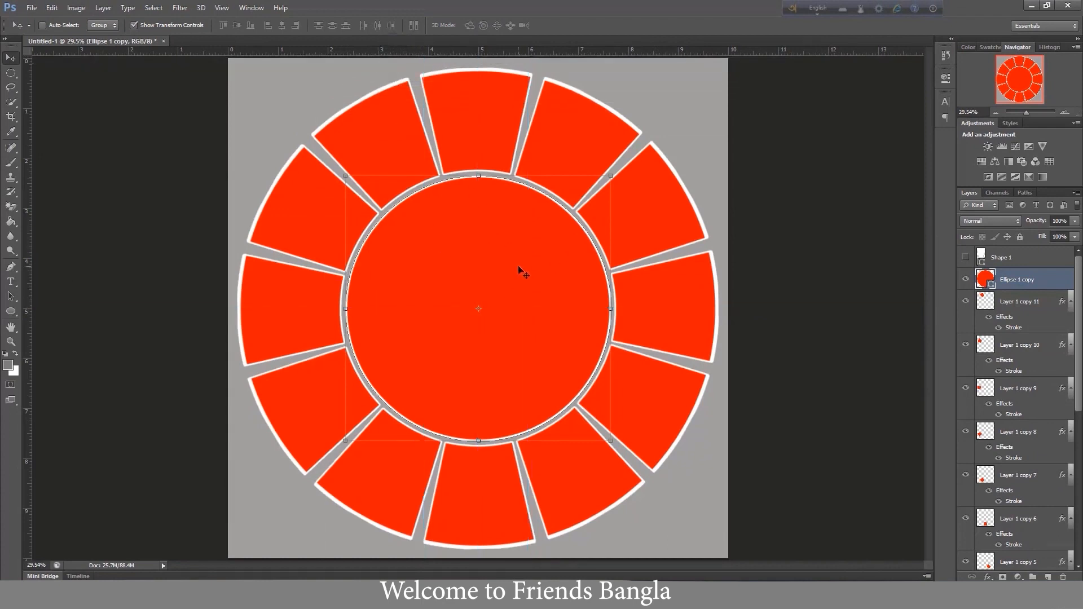
- Select the Ellipse 1 copy layer and open the Downloads portrait of the seated woman with flowers behind her
right_click(455, 262)
left_click(479, 270)
left_click(32, 8)
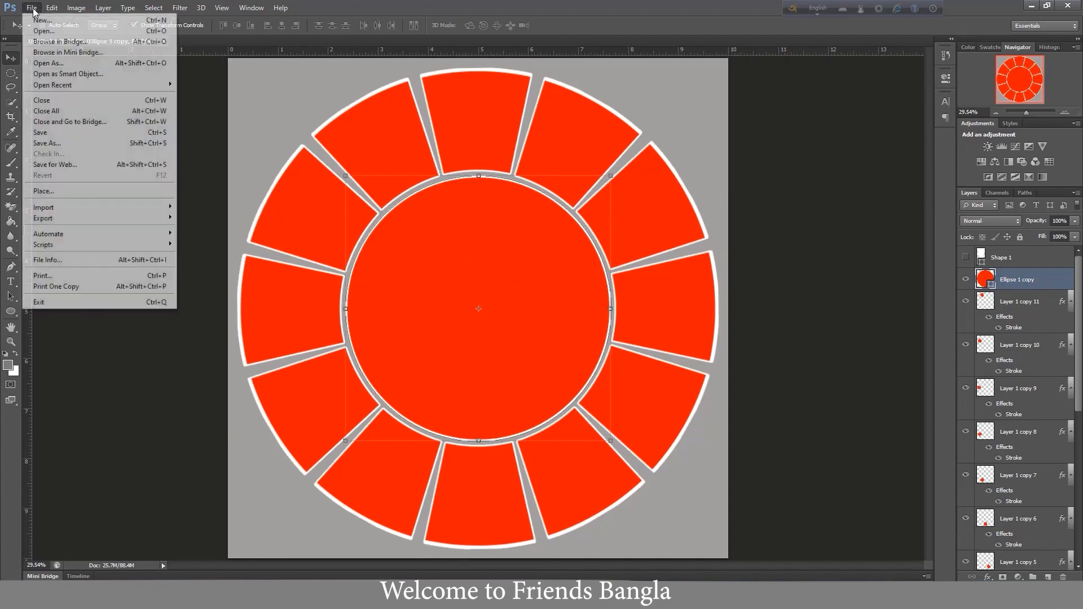
left_click(34, 29)
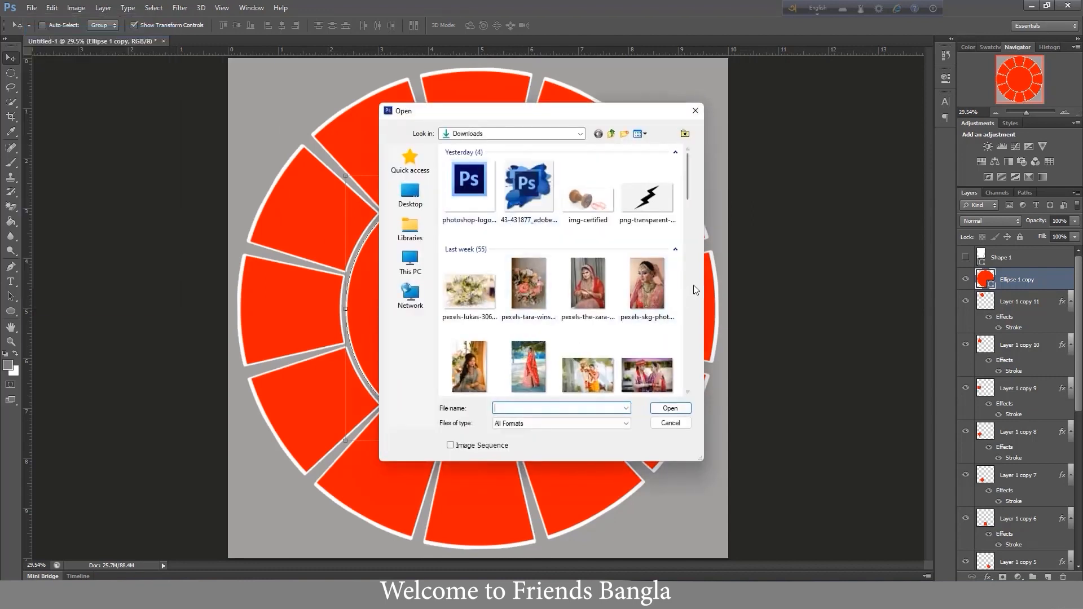
left_click(464, 362)
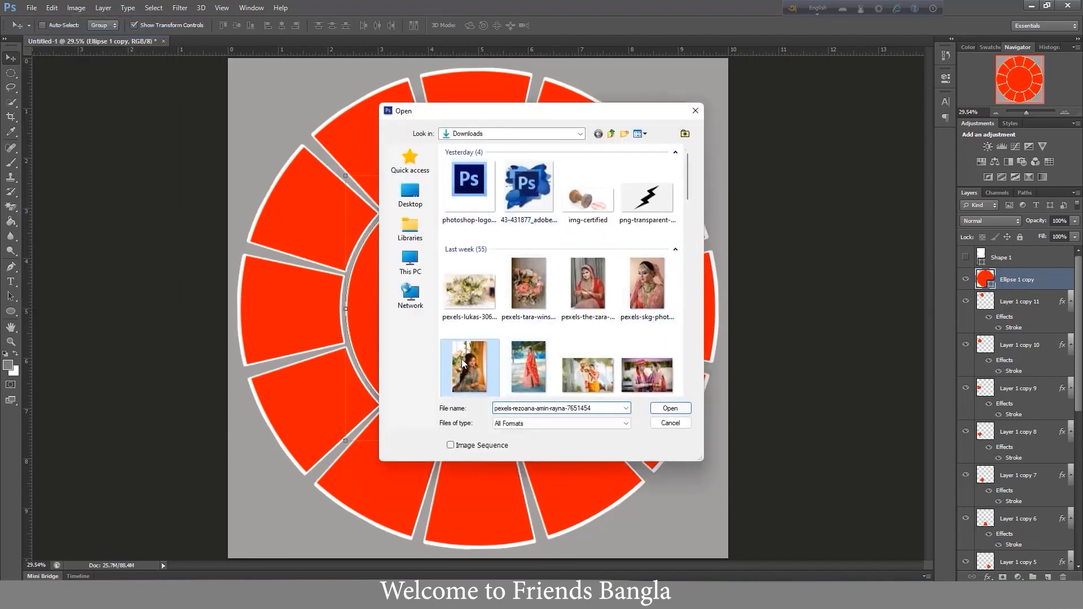
left_click(670, 408)
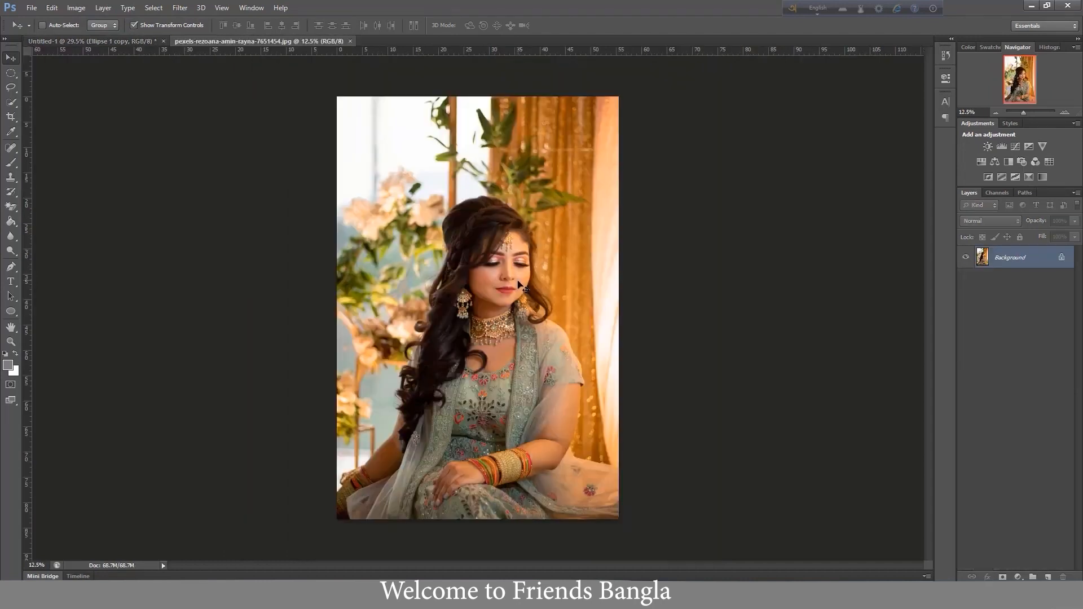
- Copy the entire portrait photo and paste it into the Untitled-1 design above the Ellipse 1 copy layer
key("ctrl+a")
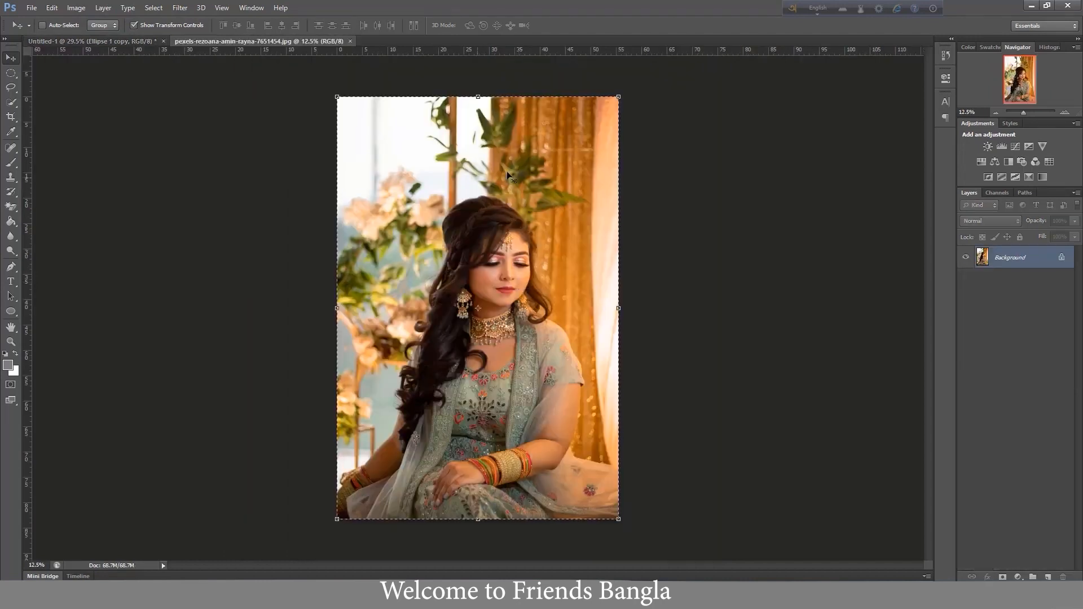
left_click(115, 43)
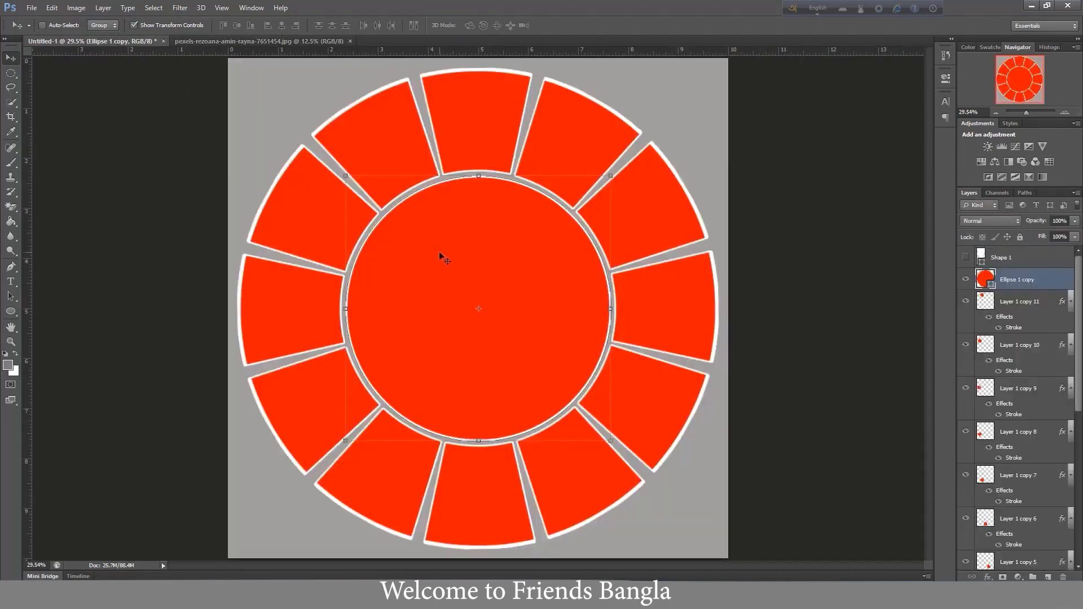
key("ctrl+v")
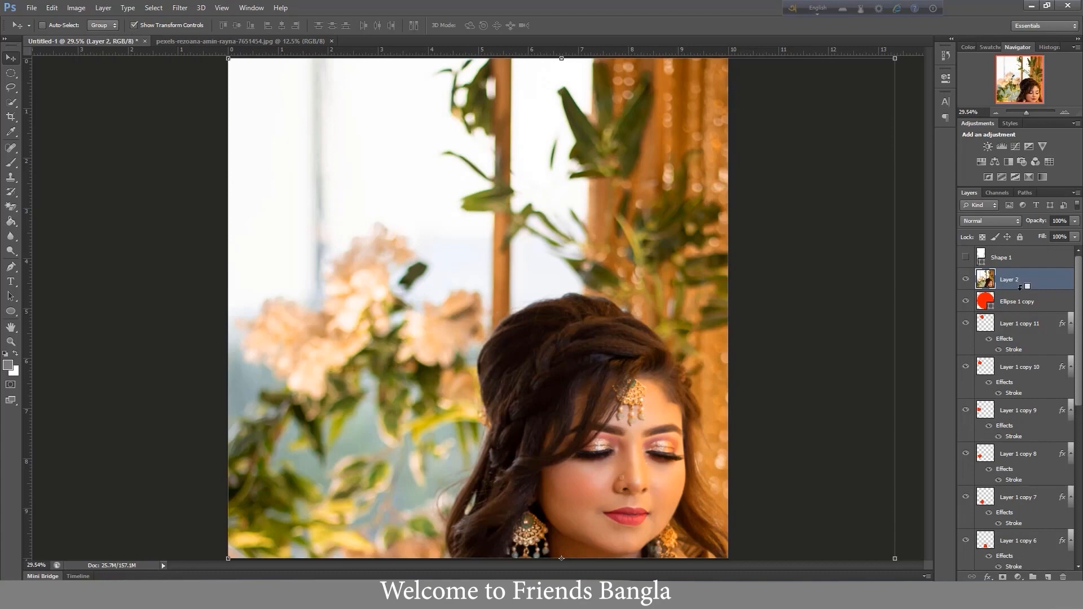
- Clip the pasted photo layer to the Ellipse 1 copy circle, toggling the clipping off and on again to compare
left_click(1020, 288, "alt")
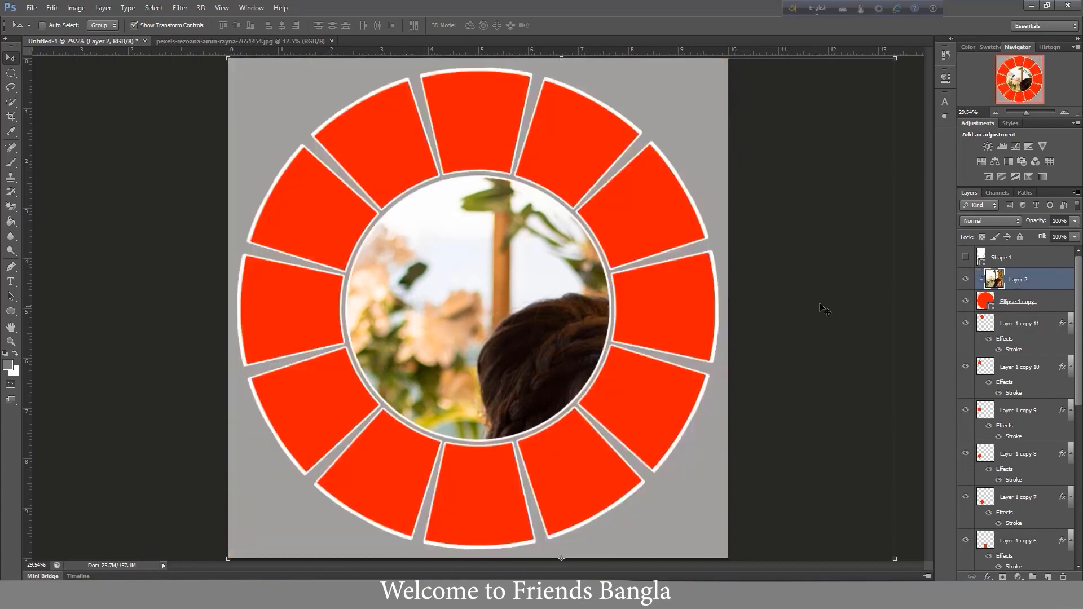
key("ctrl+z")
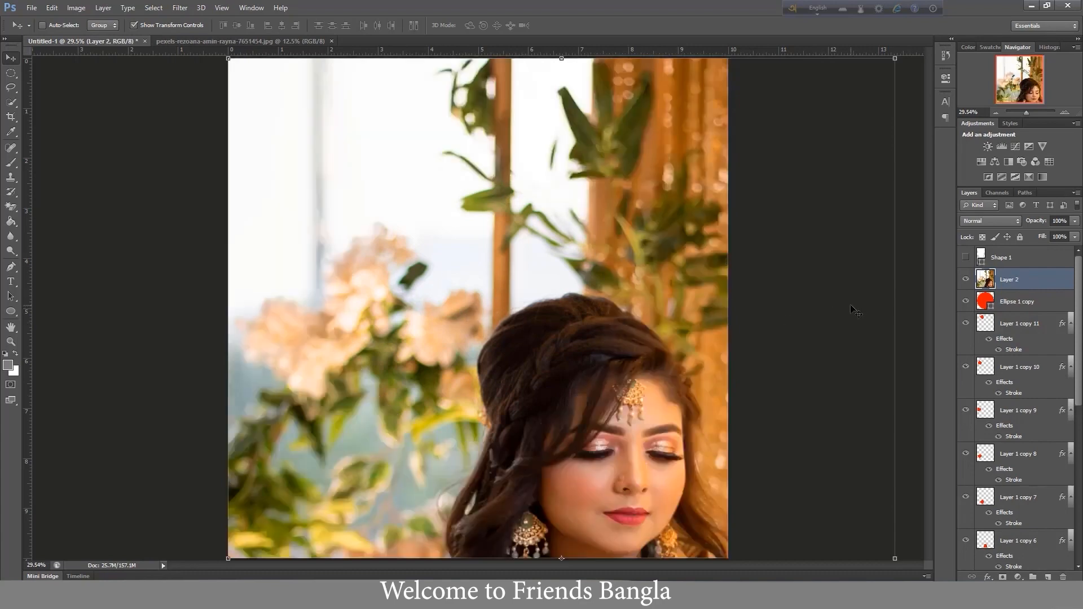
key("ctrl+z")
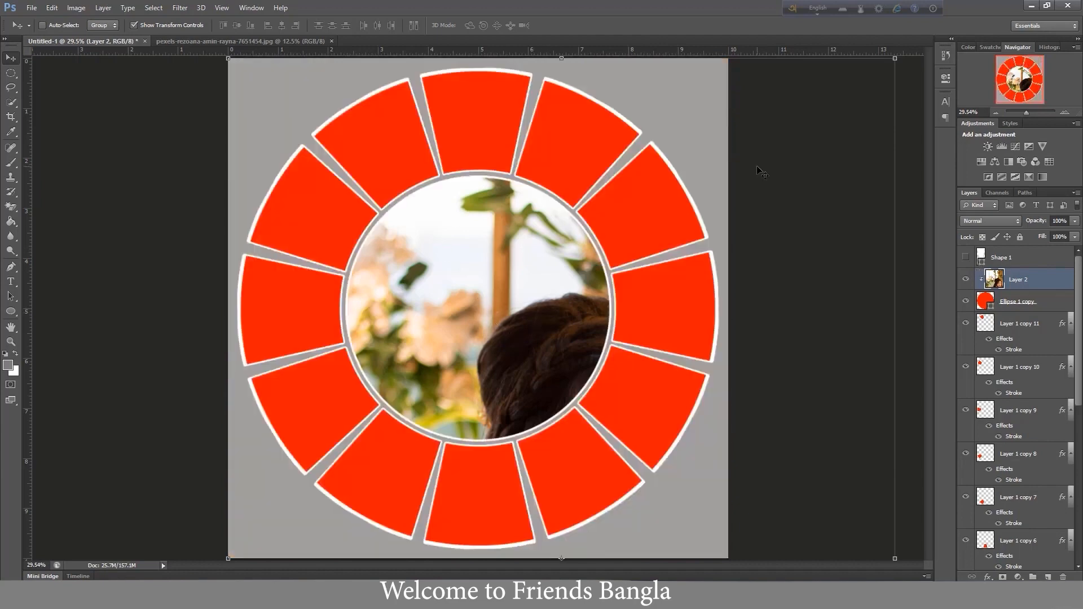
- Scale the clipped portrait in the centre circle to about 66% and reposition it so the woman's face and necklace fill the circle
key("ctrl+t")
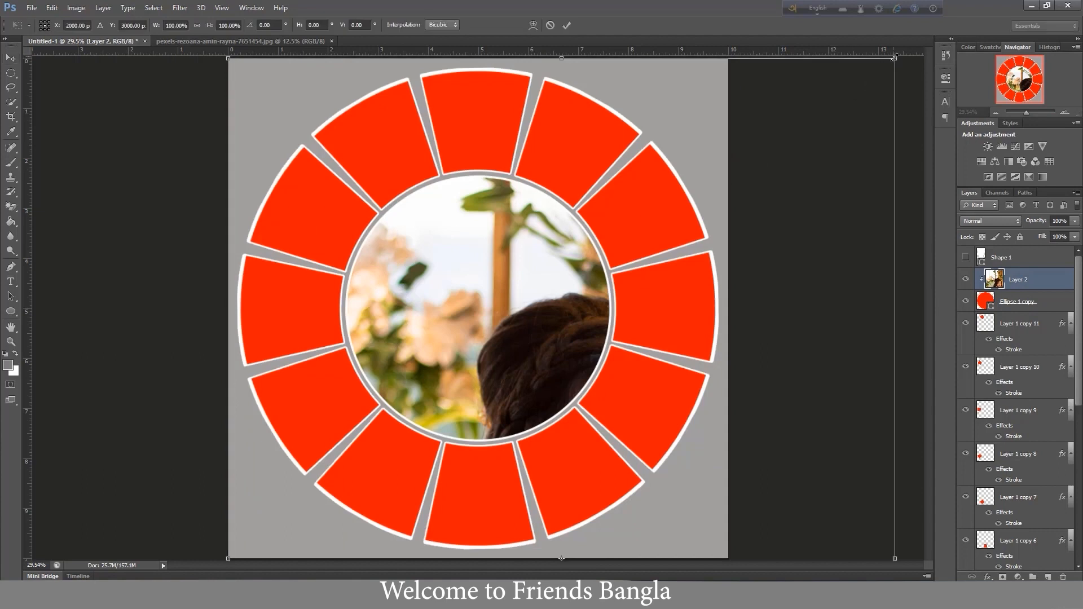
left_click_drag(895, 59, 667, 399)
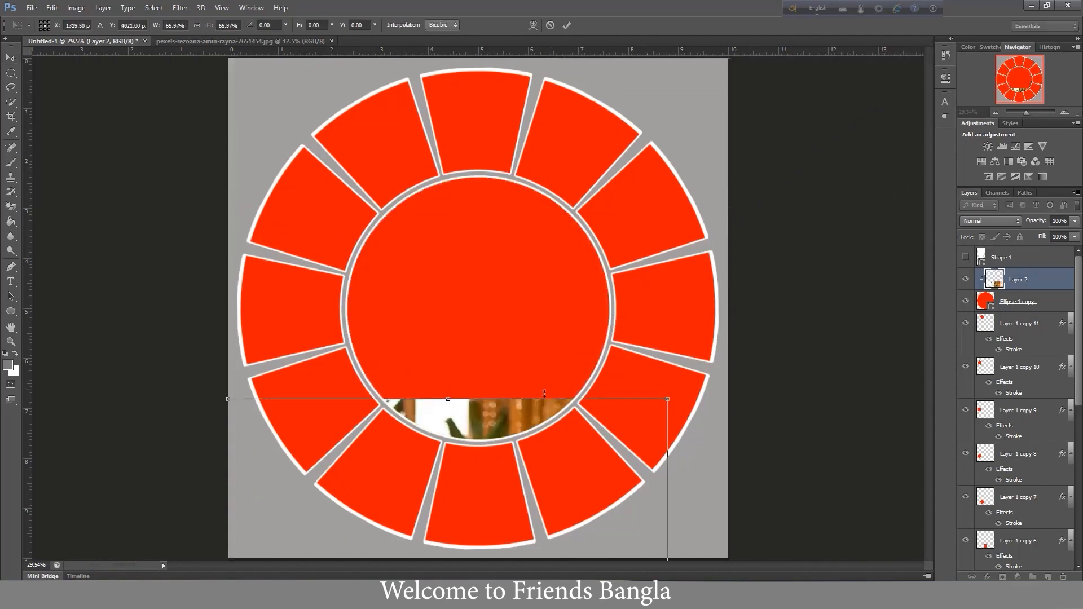
left_click_drag(506, 412, 521, 95)
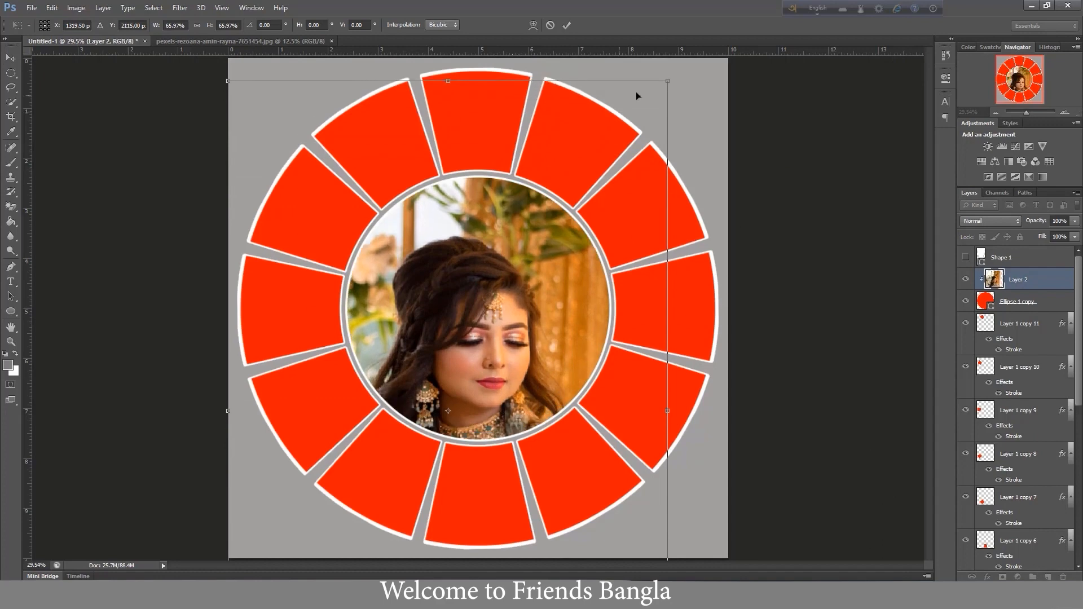
key("Return")
left_click_drag(498, 293, 509, 294)
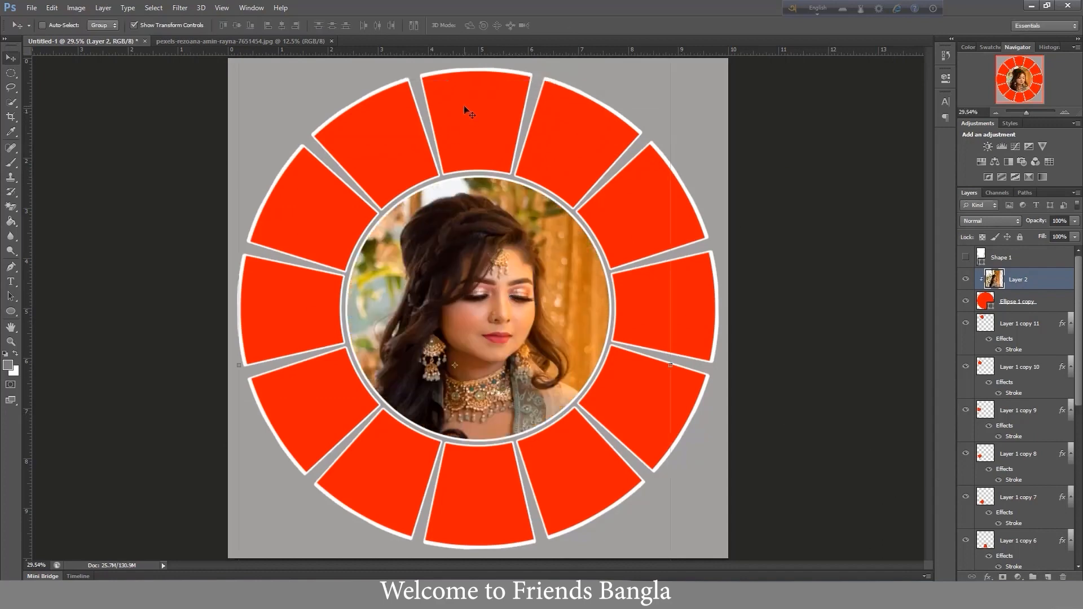
- Select the Layer 1 segment at the top of the ring and open pexels-the-zara-makeup-artist-9698695 from Downloads
right_click(464, 105)
left_click(488, 114)
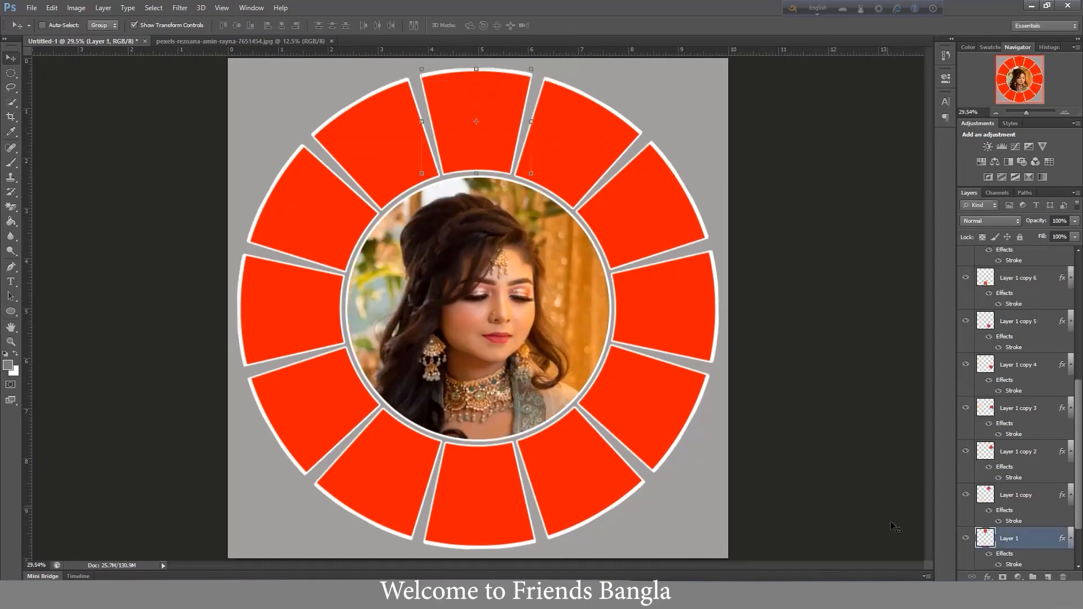
left_click(965, 538)
left_click(966, 538)
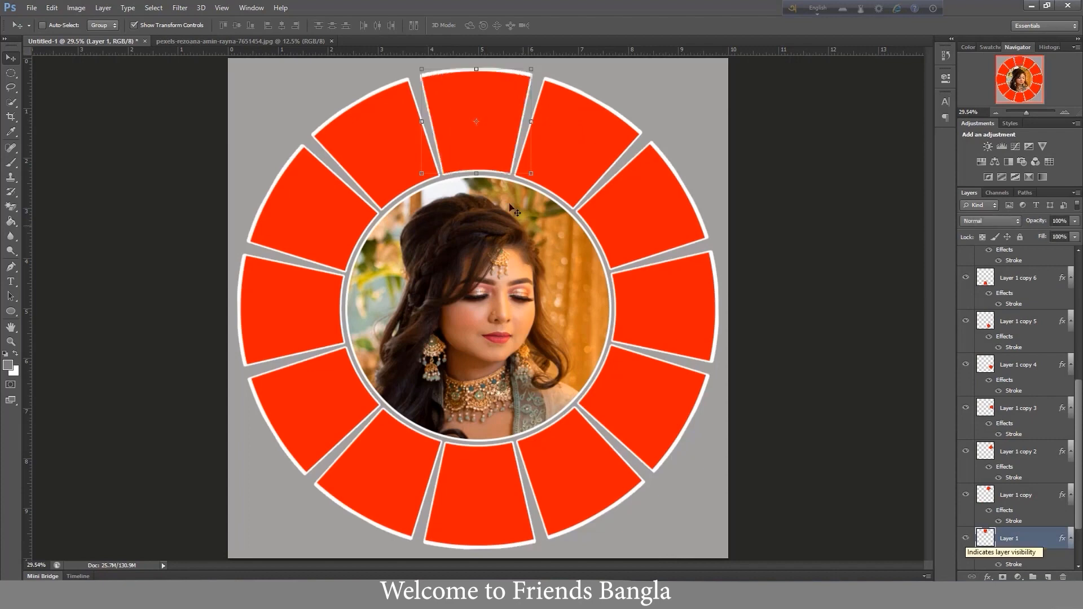
left_click(31, 7)
left_click(43, 32)
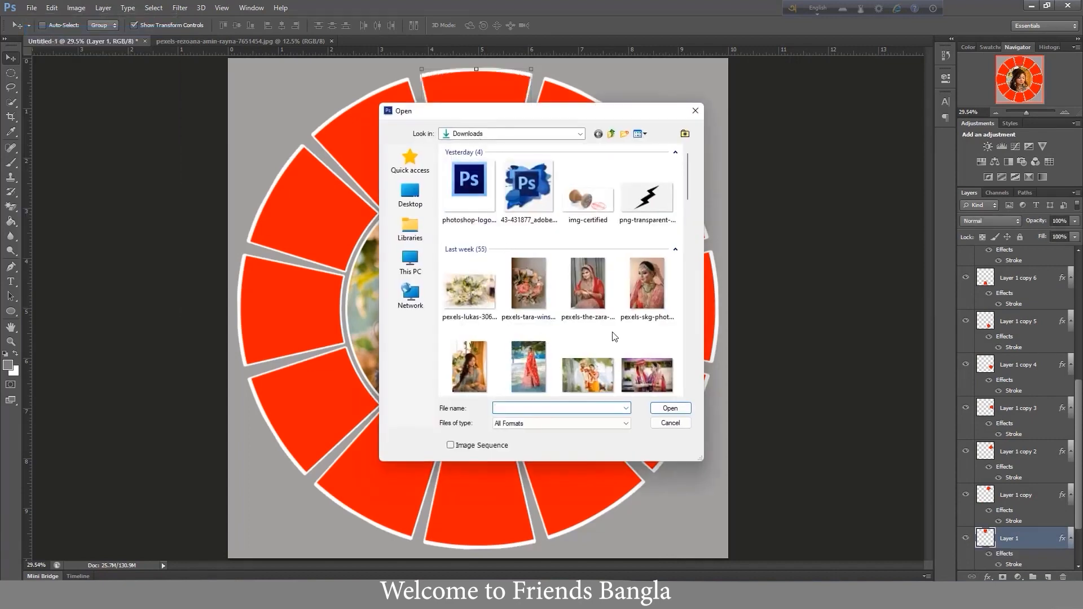
left_click(593, 285)
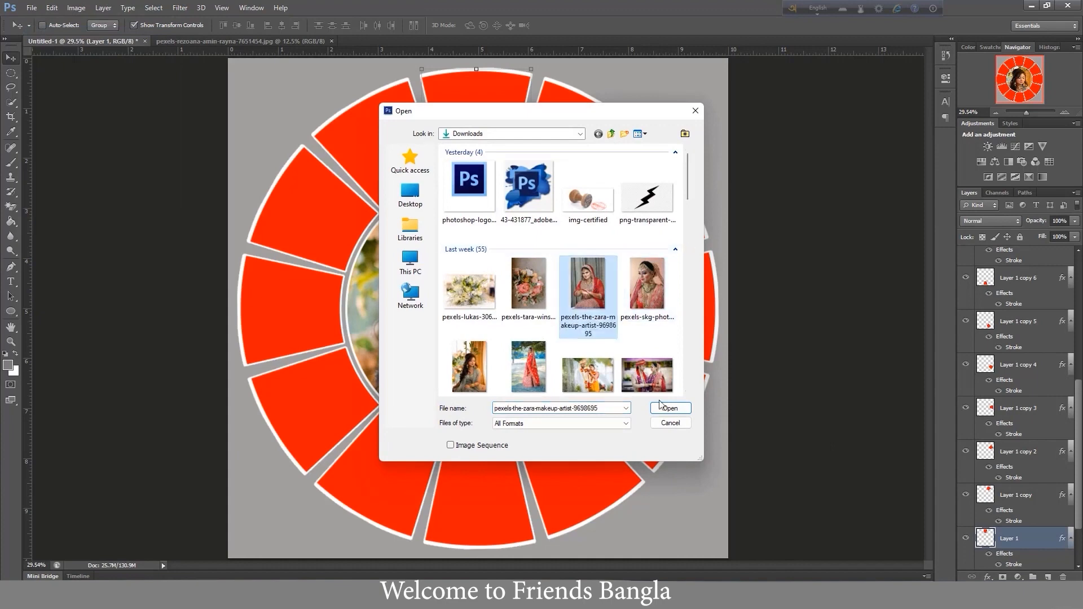
left_click(670, 408)
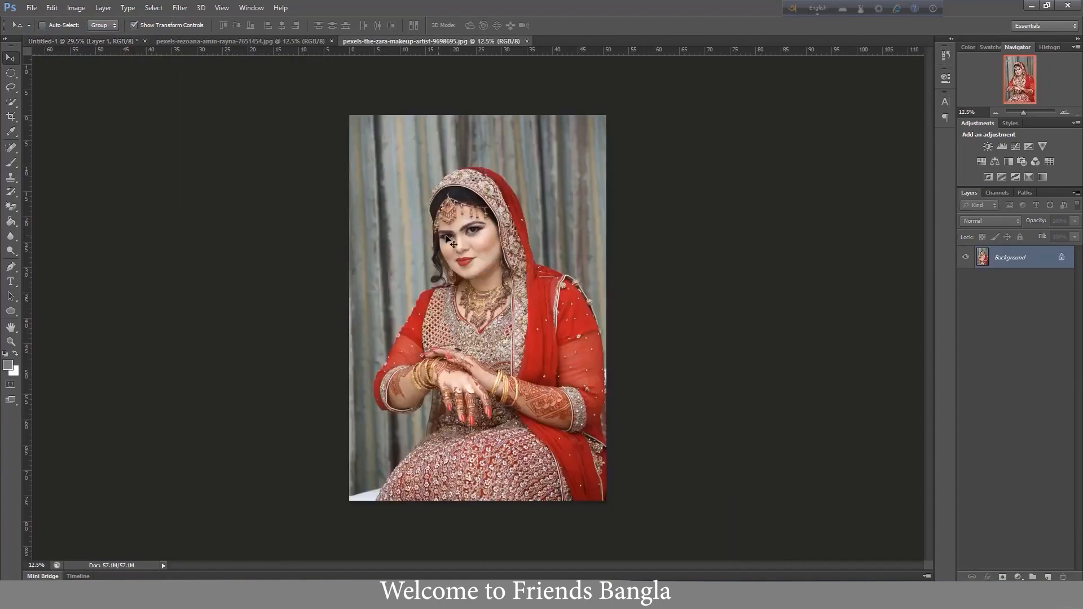
- Copy the entire photo of the bride in red and paste it into the Untitled-1 design above Layer 1
key("ctrl+a")
left_click(54, 41)
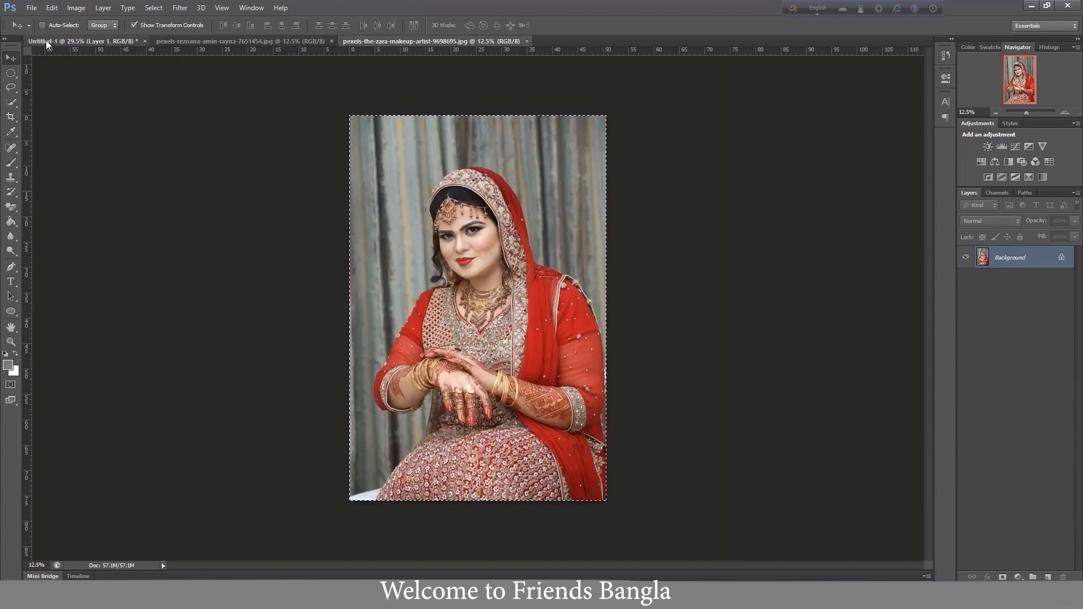
key("ctrl+v")
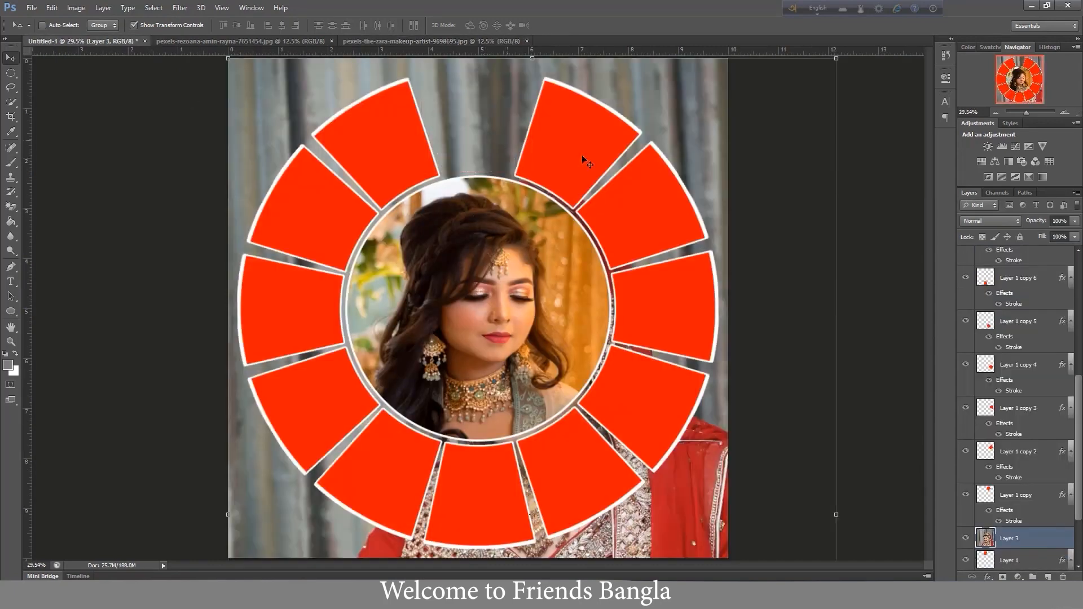
- Scale the pasted bride photo to about 20% and position it over the ring's top segment
left_click_drag(699, 123, 642, 211)
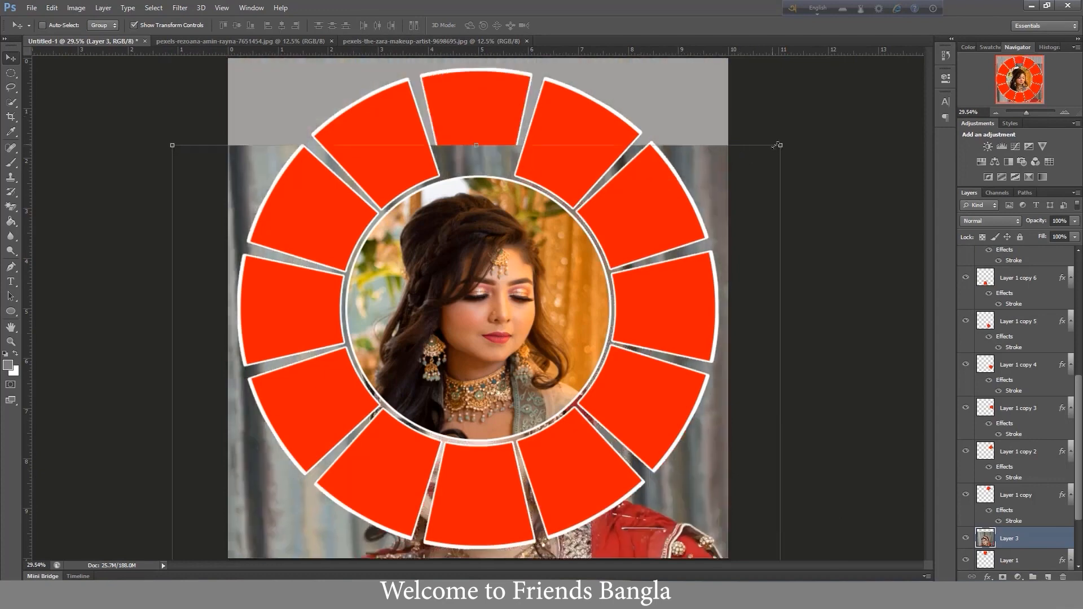
left_click_drag(780, 145, 324, 389)
left_click_drag(269, 518, 503, 273)
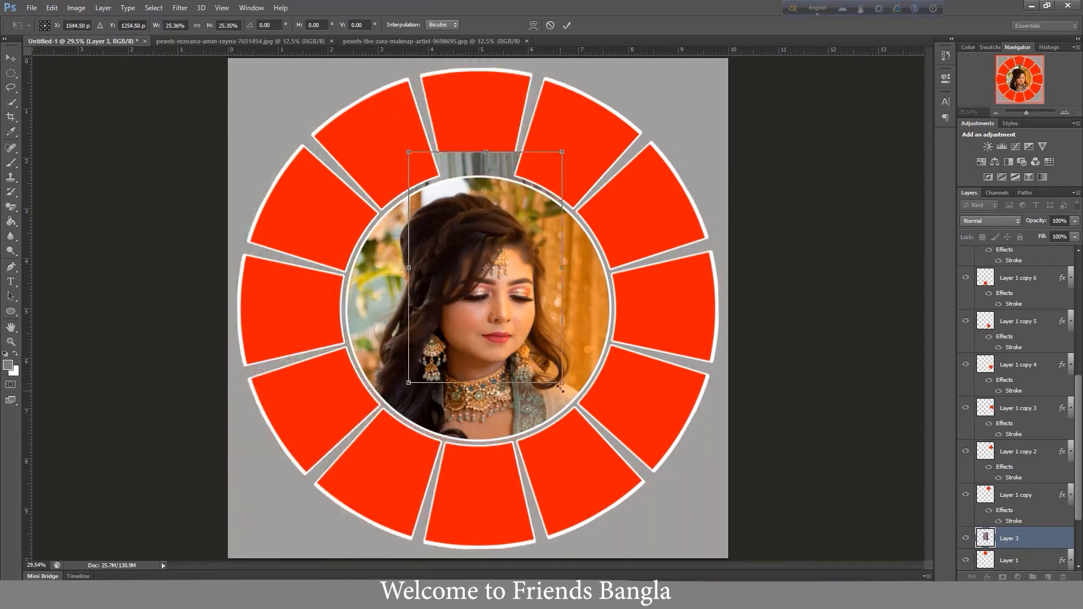
left_click_drag(562, 382, 532, 338)
left_click_drag(493, 198, 499, 104)
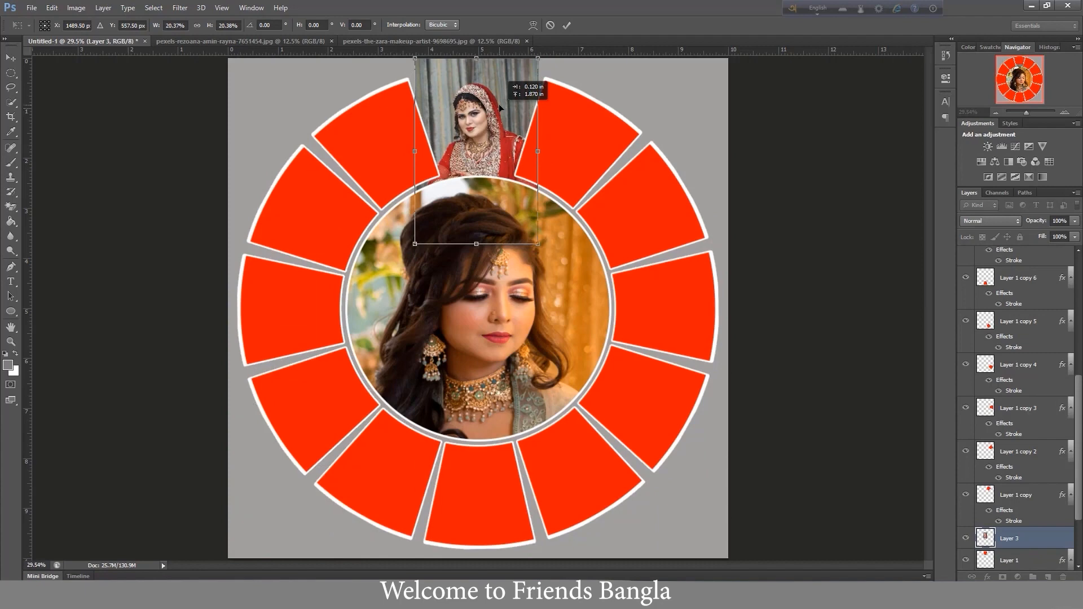
key("Return")
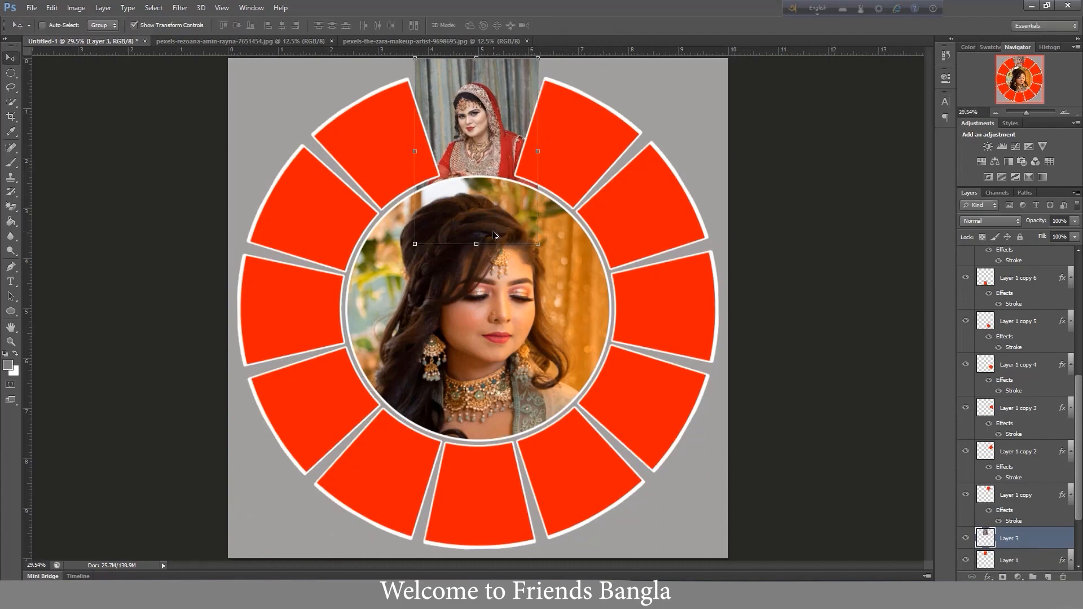
- Clip the bride photo to the Layer 1 segment and shift it slightly up and left within the segment
key("ctrl+alt+g")
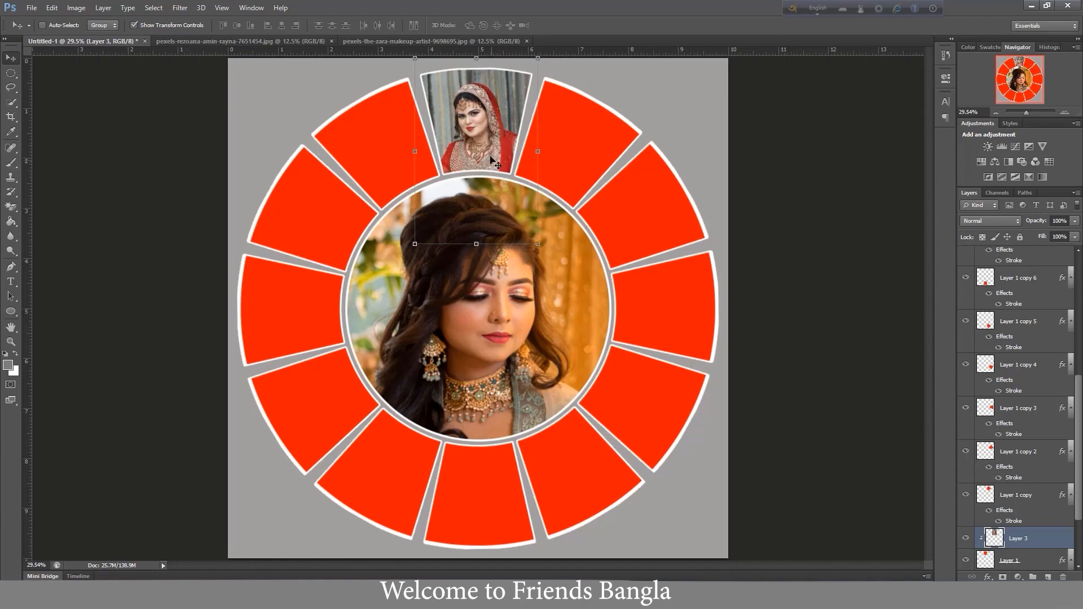
right_click(484, 147)
left_click(496, 152)
left_click_drag(490, 147, 485, 140)
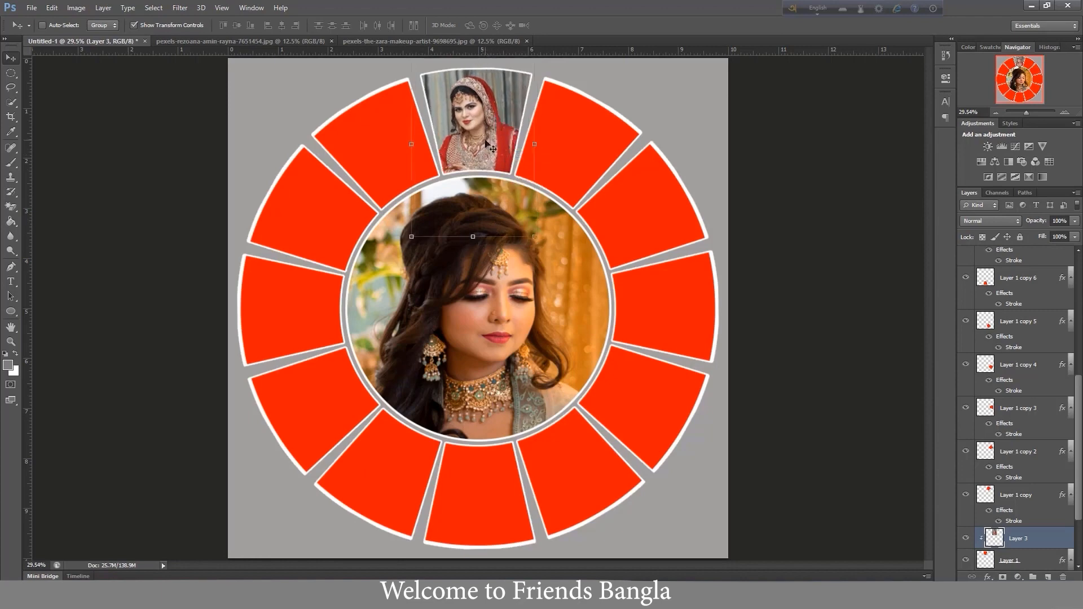
- Open the pexels-skg-photography-6685157 bride portrait from Downloads
left_click(31, 8)
left_click(43, 28)
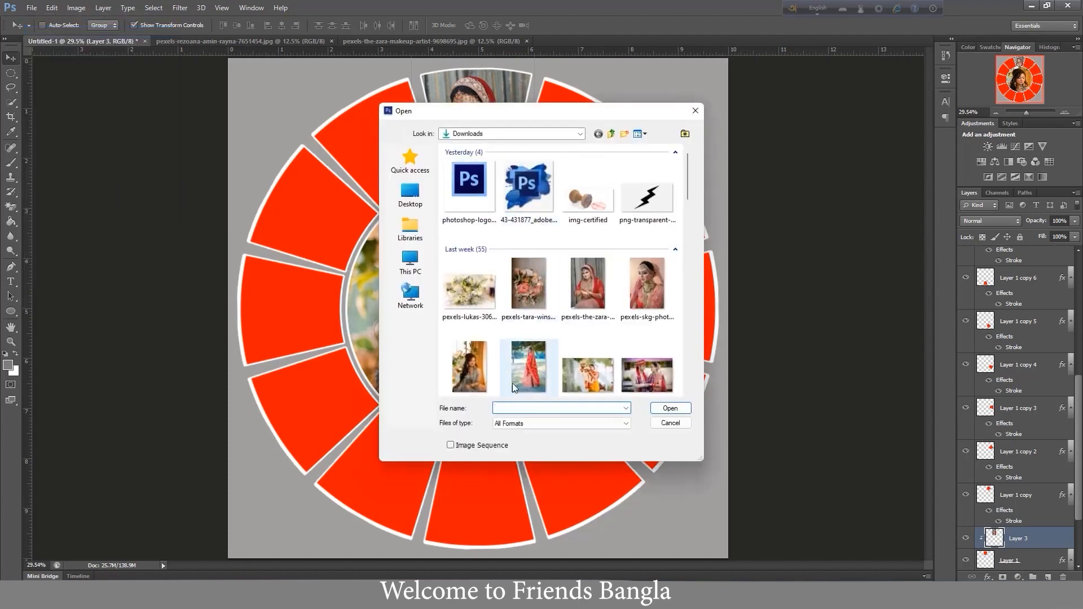
left_click(639, 289)
left_click(669, 408)
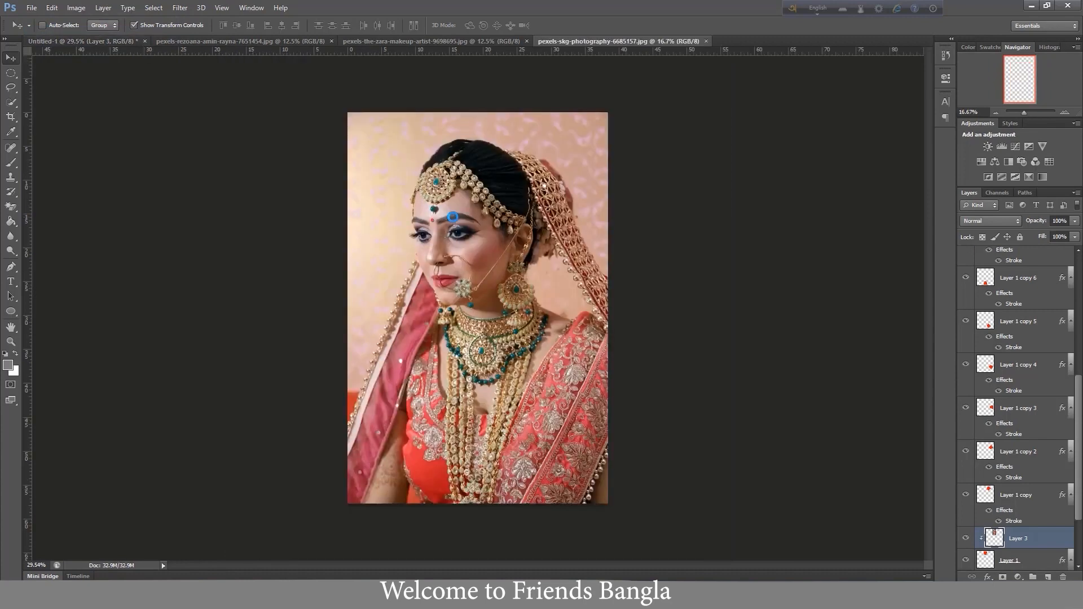
- Copy the whole bride portrait and paste it into Untitled-1 above the ring's bottom segment, Layer 1 copy 6
key("ctrl+a")
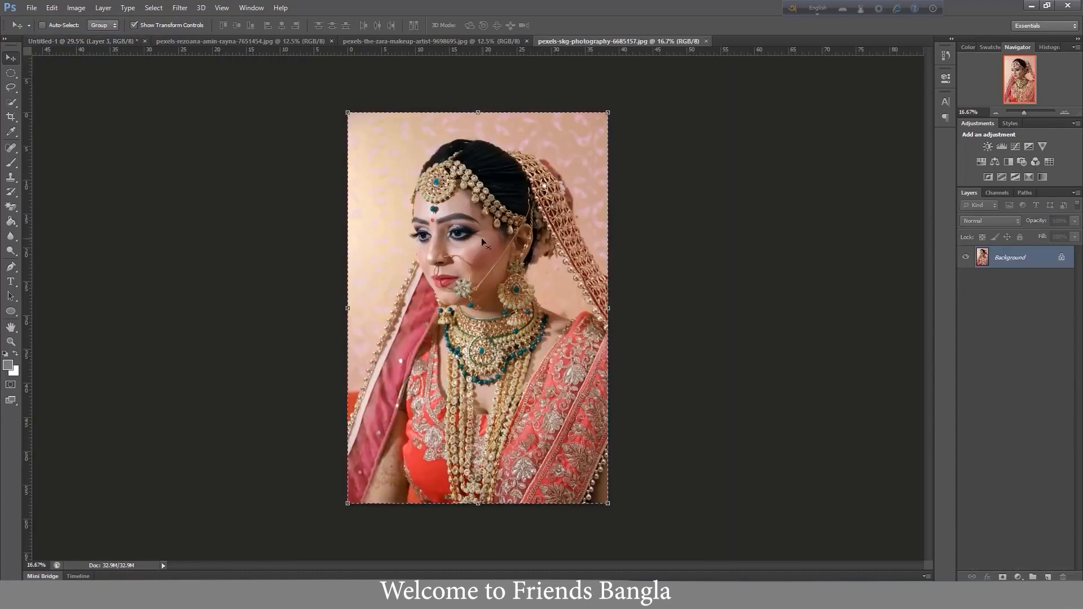
key("ctrl+Tab")
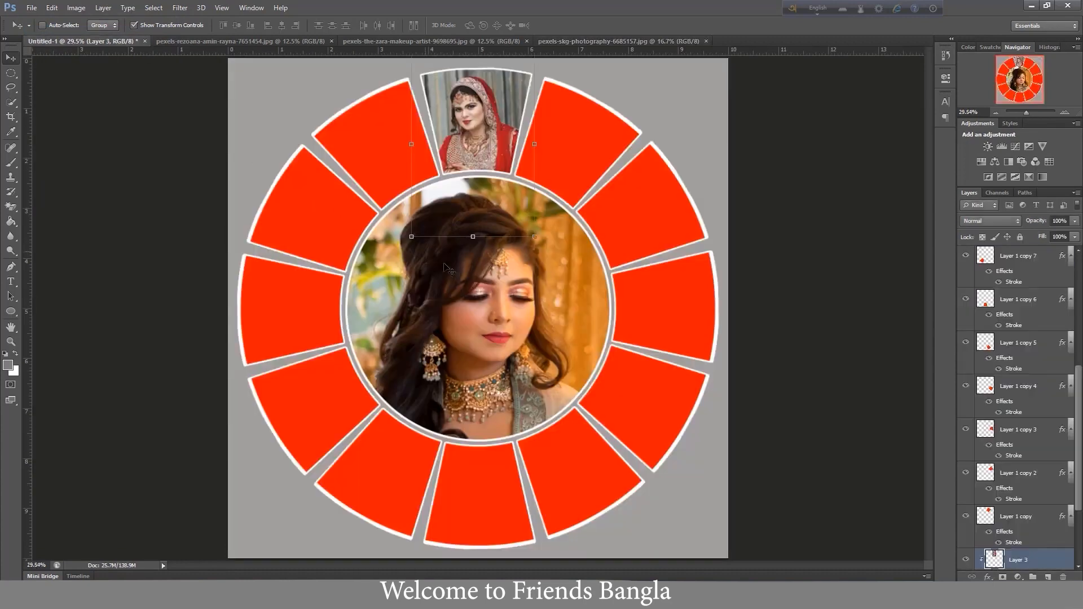
right_click(470, 478)
left_click(489, 480)
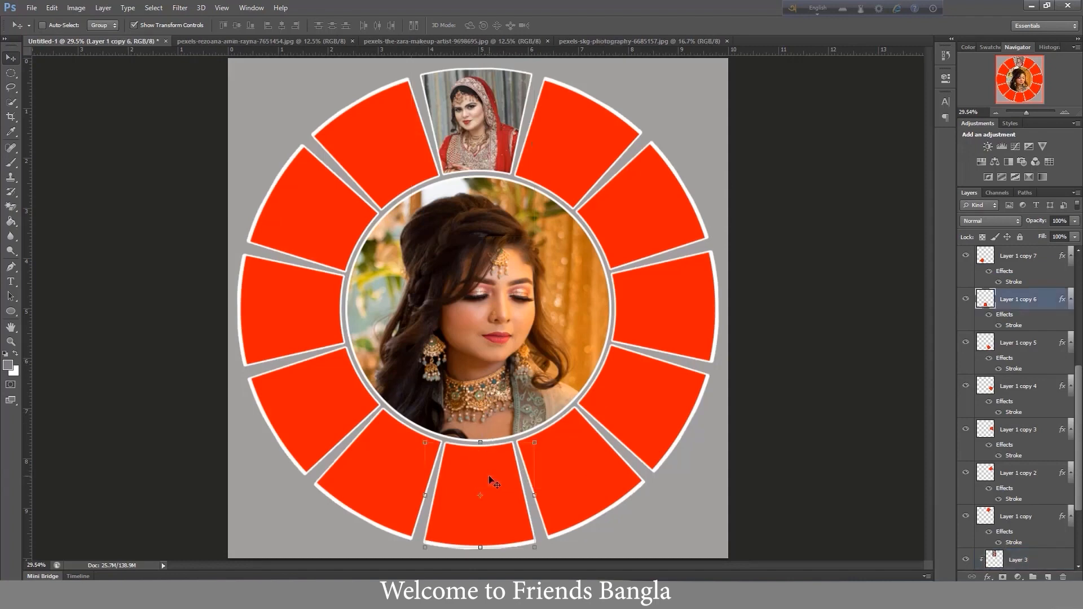
key("ctrl+v")
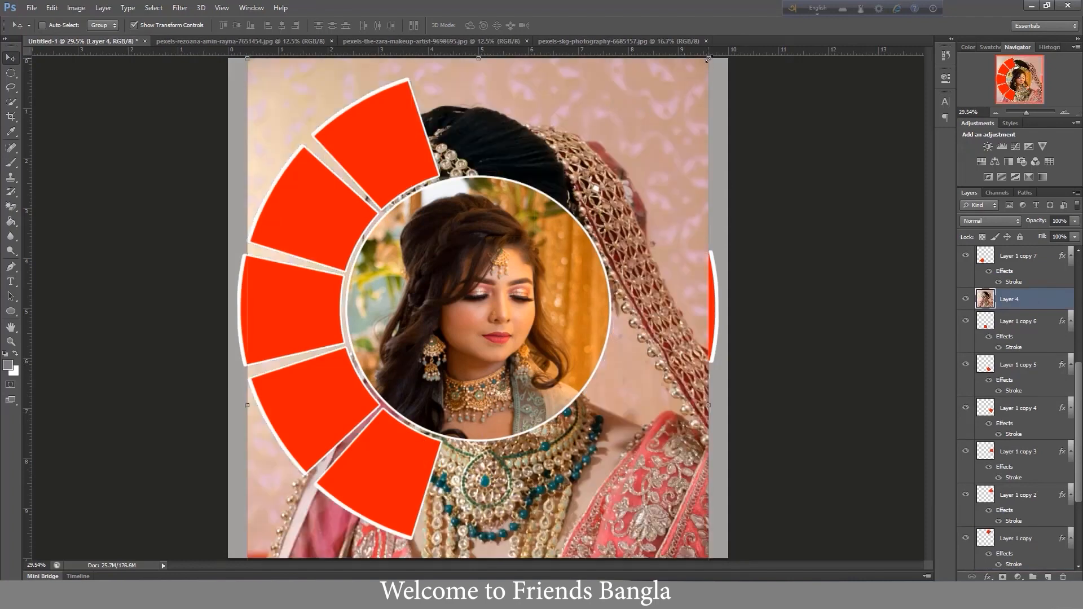
- Scale down the pasted bride portrait and position it over the ring's bottom segment
left_click_drag(708, 59, 467, 479)
left_click_drag(327, 526, 473, 524)
left_click_drag(577, 467, 516, 436)
key("Return")
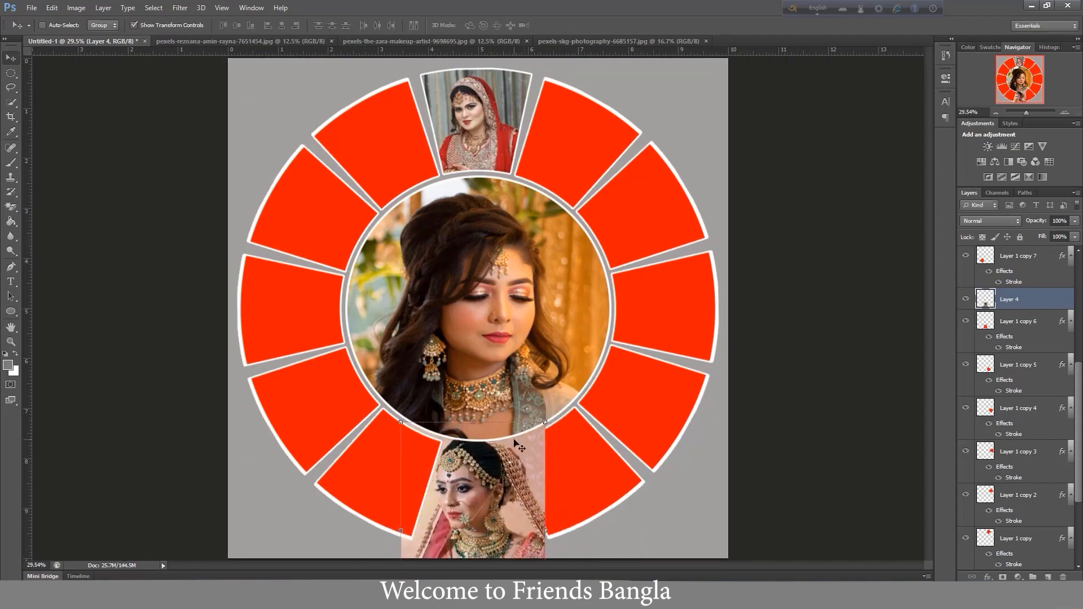
- Clip the portrait to the Layer 1 copy 6 segment, shrink it further and centre the bride within the segment
key("ctrl+alt+g")
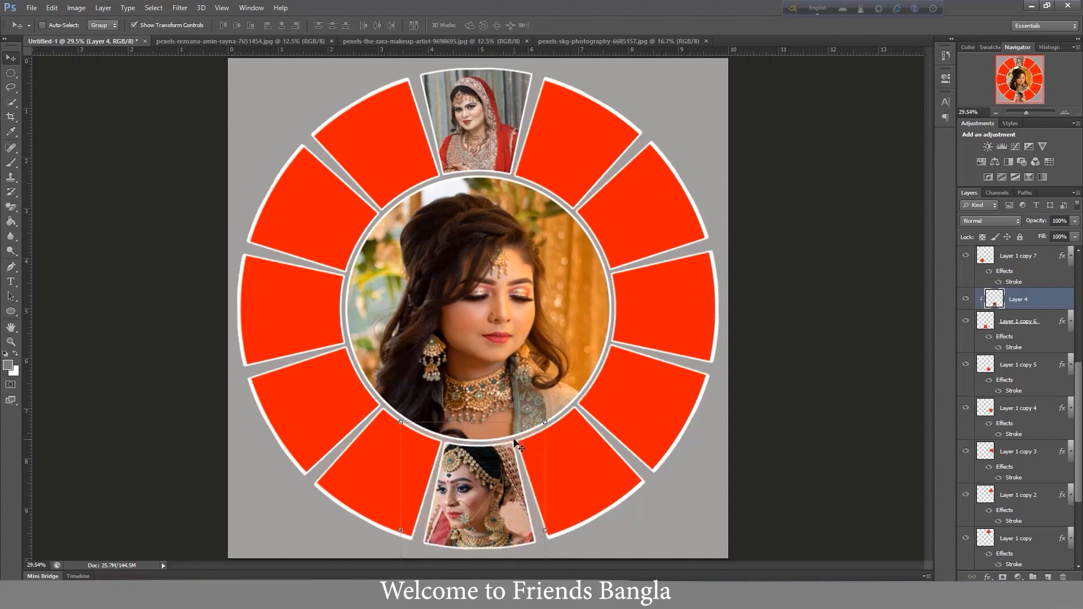
left_click_drag(544, 420, 517, 463)
left_click_drag(484, 507, 501, 484)
key("Return")
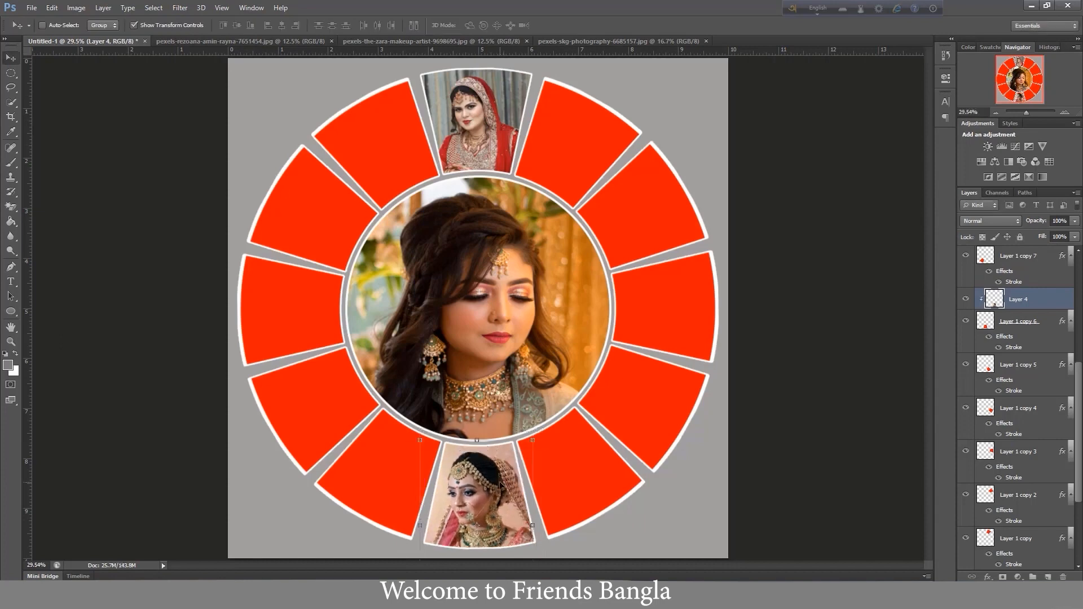